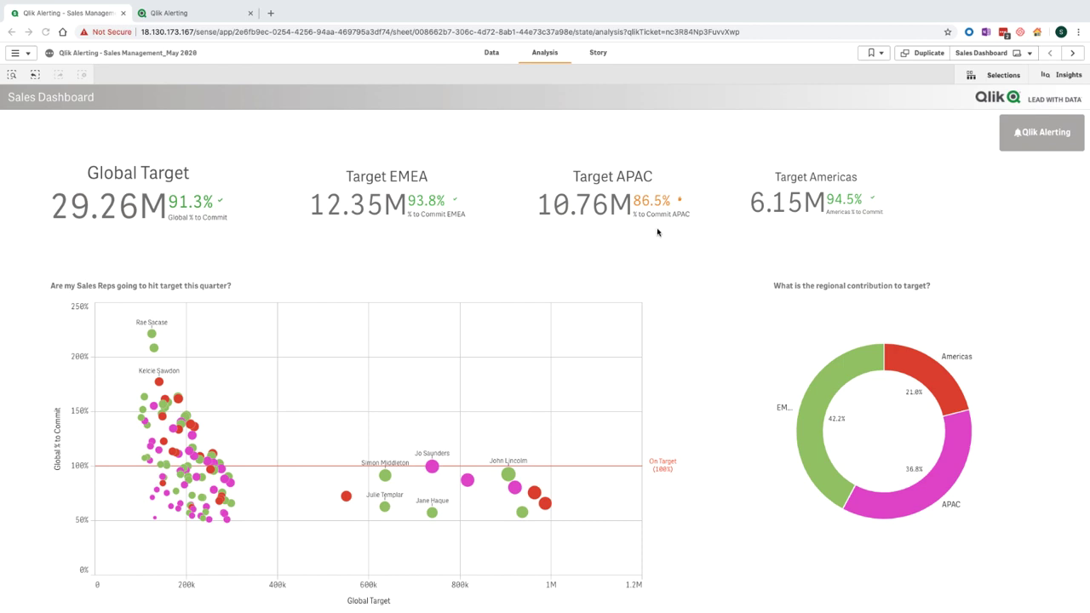
Filter the Sales Dashboard to the APAC region using the regional donut chart
click(894, 513)
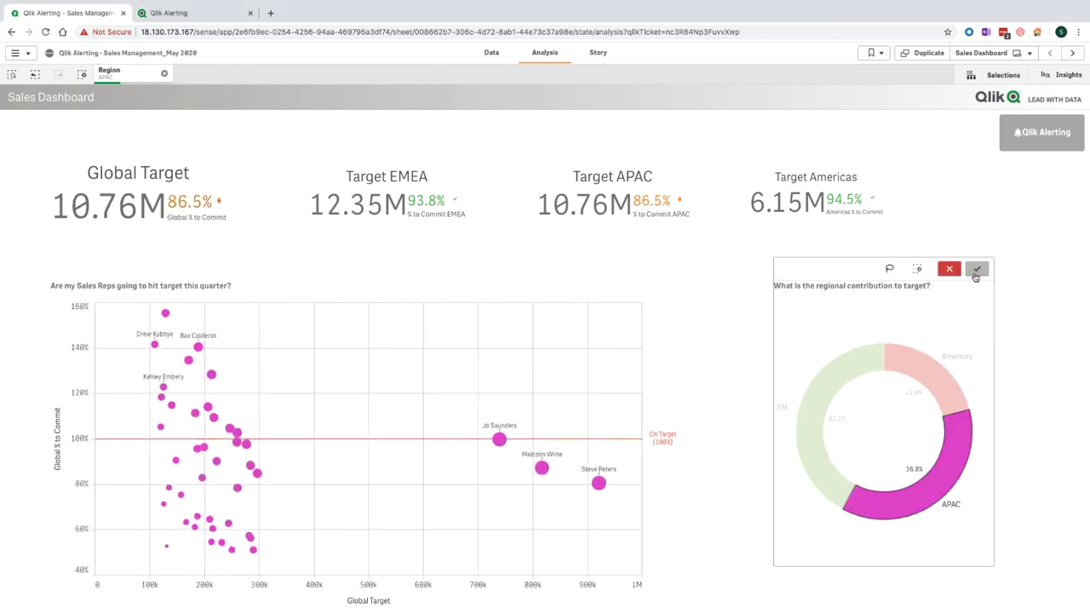
click(976, 270)
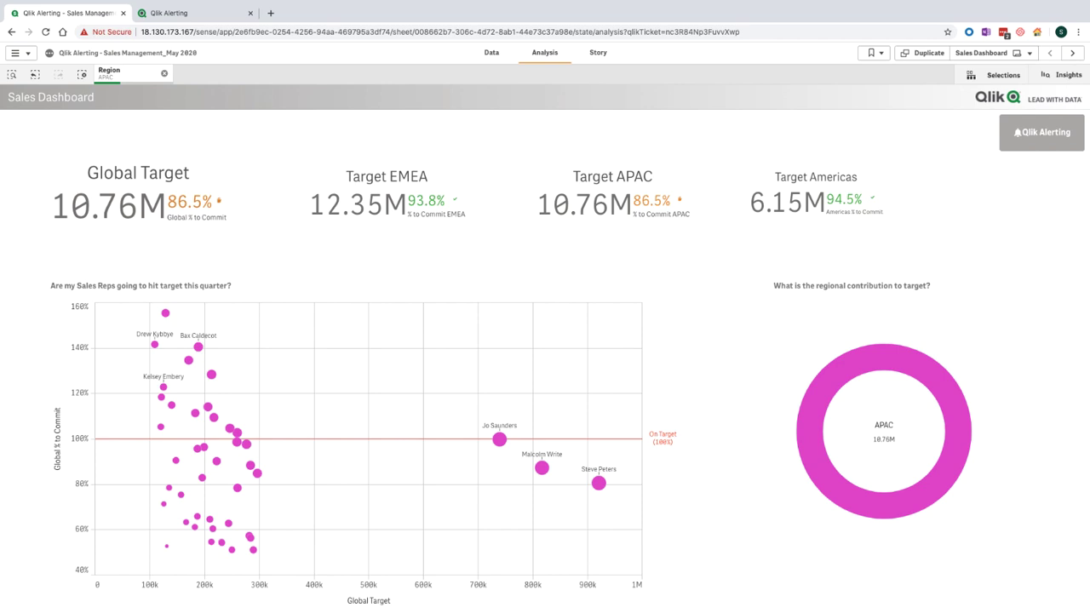
Start a Qlik Alerting alert named 'Sales Monitor - APAC' with description 'Alert for APAC'
click(1042, 136)
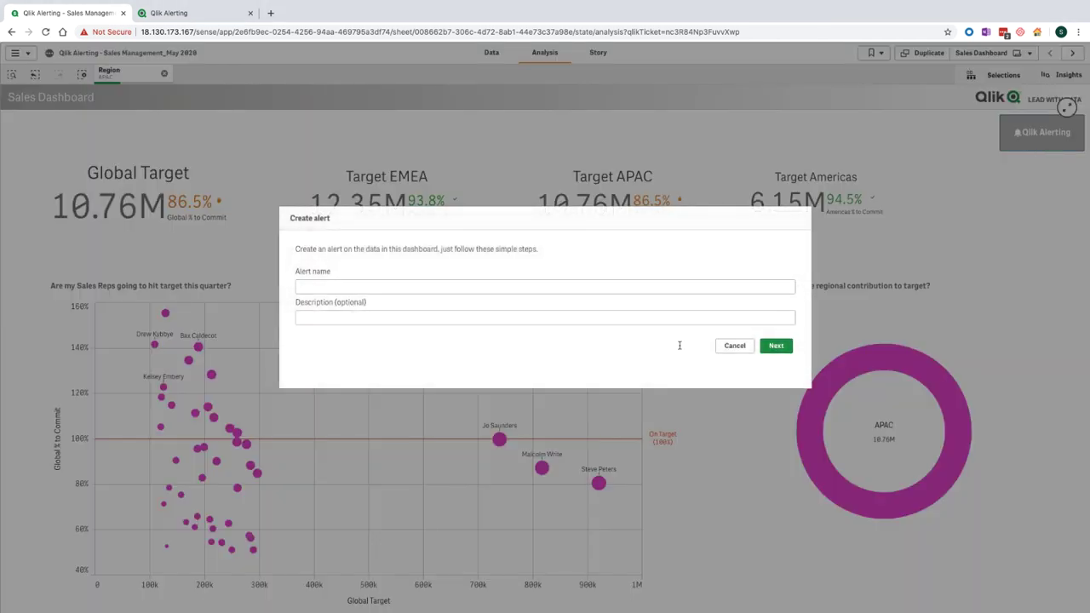
click(560, 284)
click(560, 285)
text(Sales Monitor)
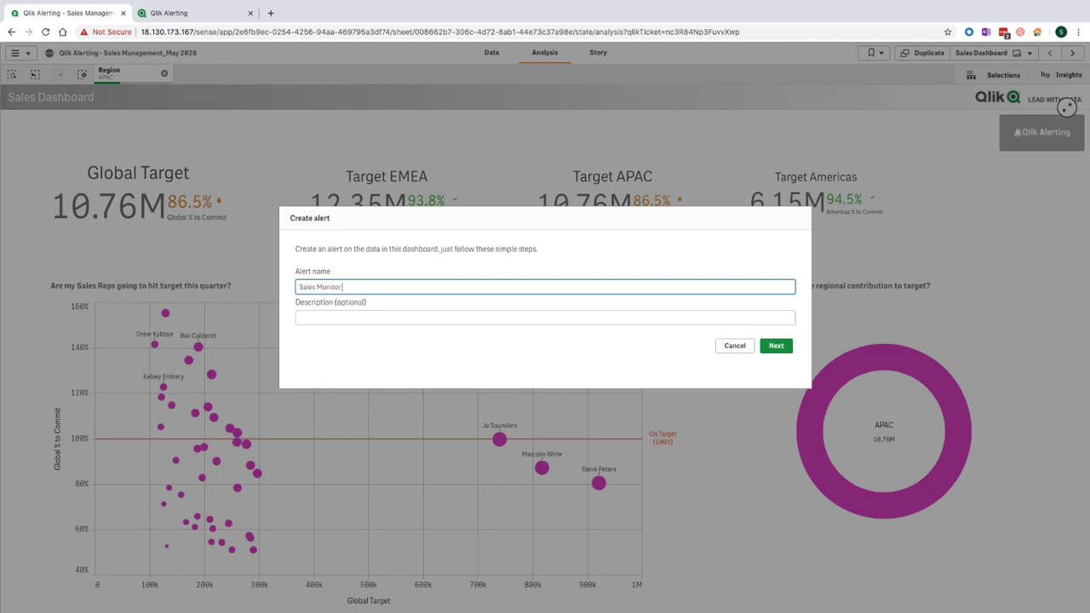
text( - APAC)
click(375, 318)
text(Alert for APAC)
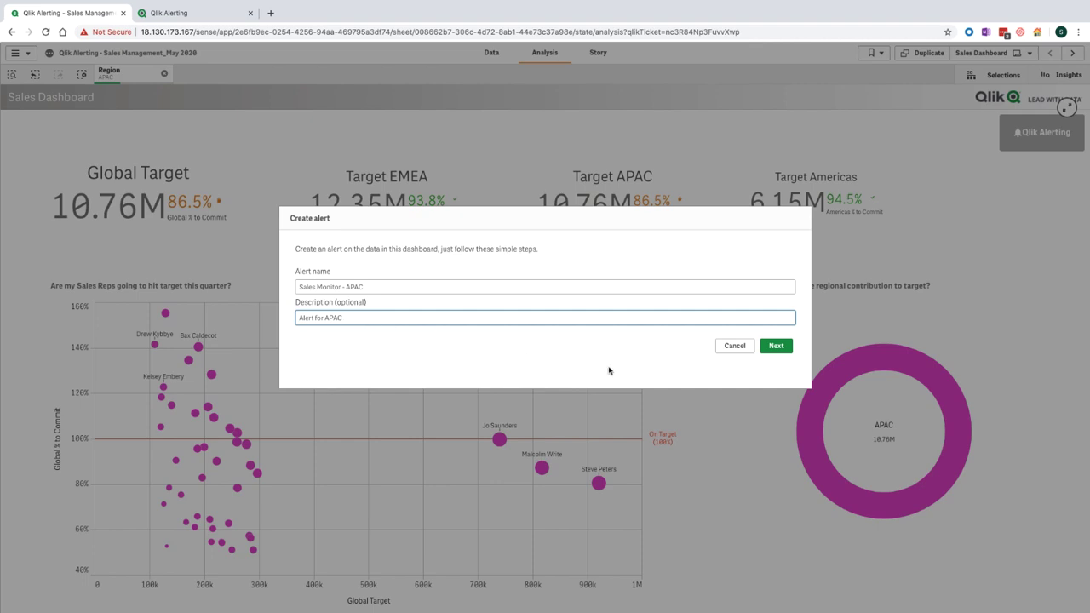
click(651, 372)
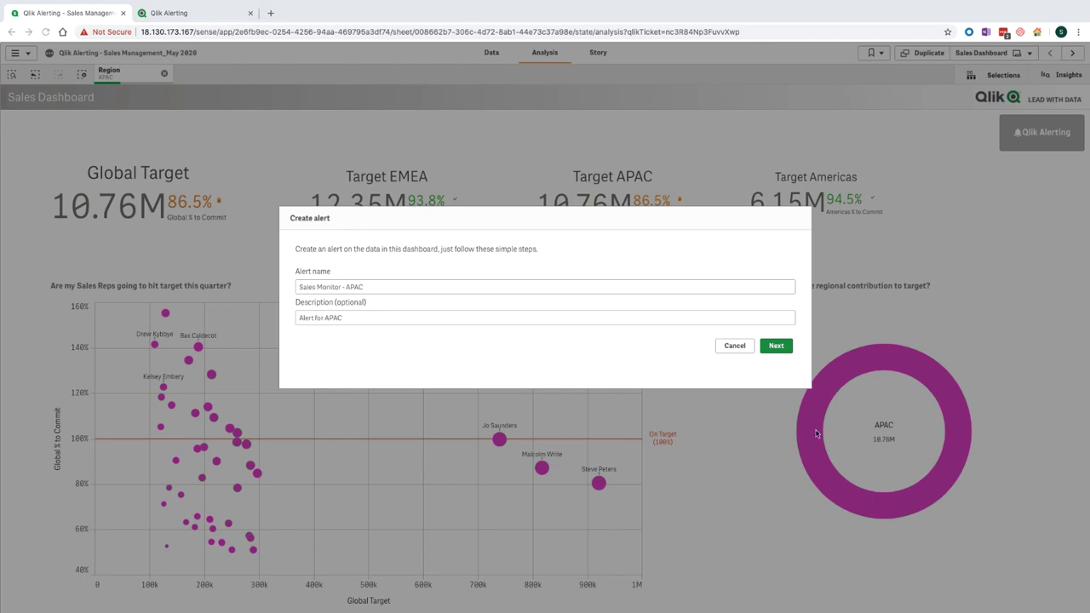
Filter by the Global Target tile and add Global % to Commit as the selected measure
click(786, 355)
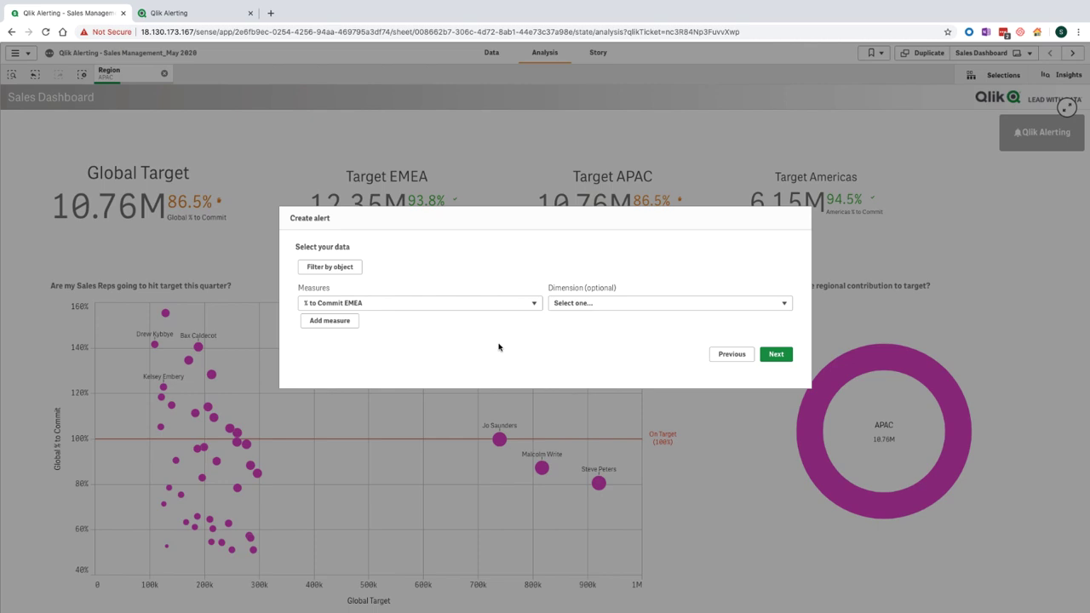
click(535, 307)
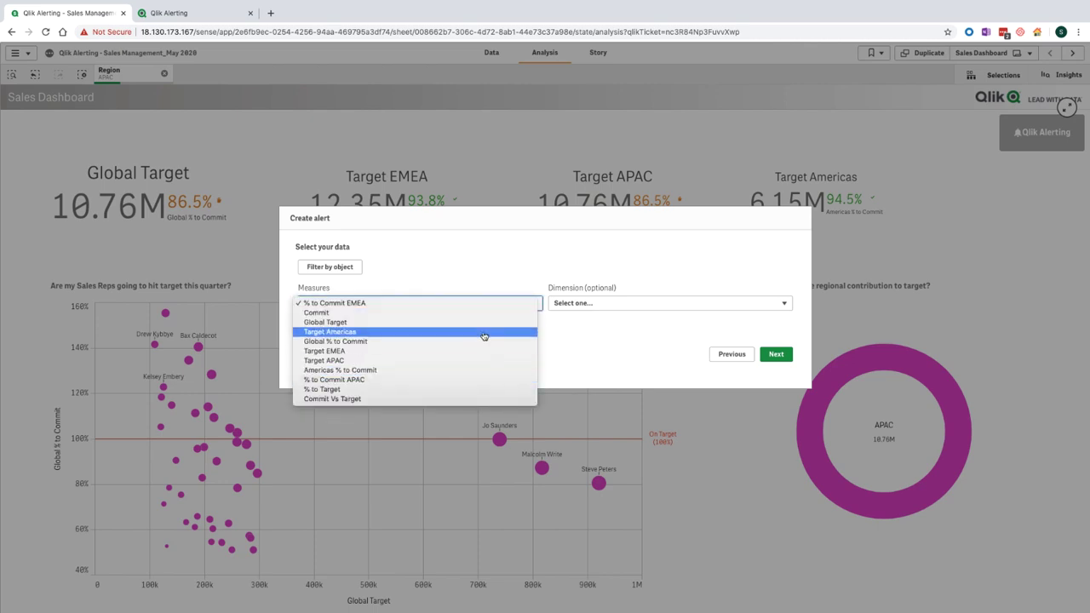
click(349, 269)
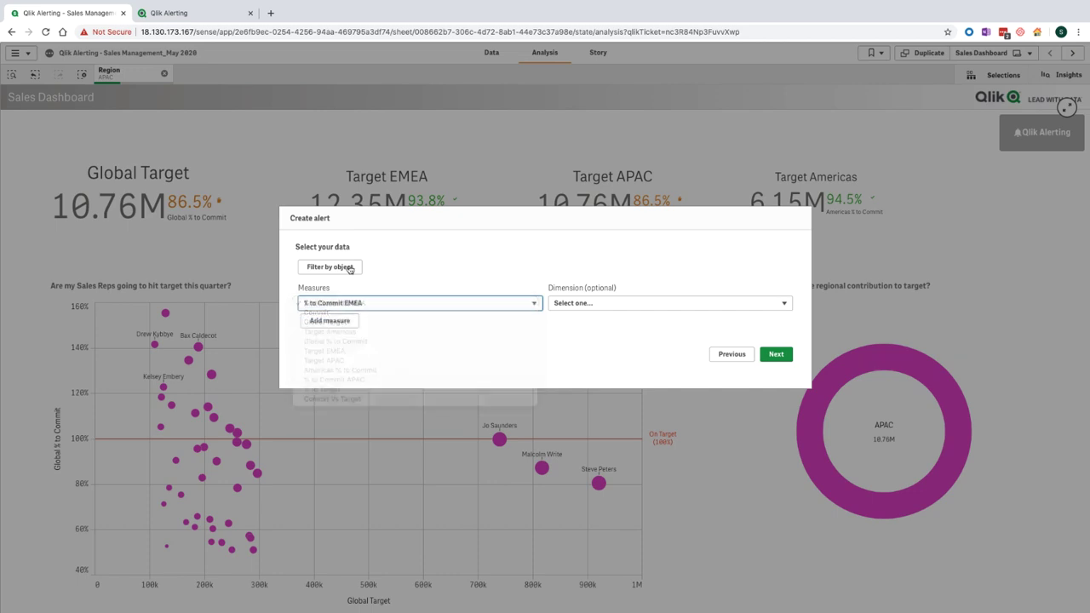
click(349, 269)
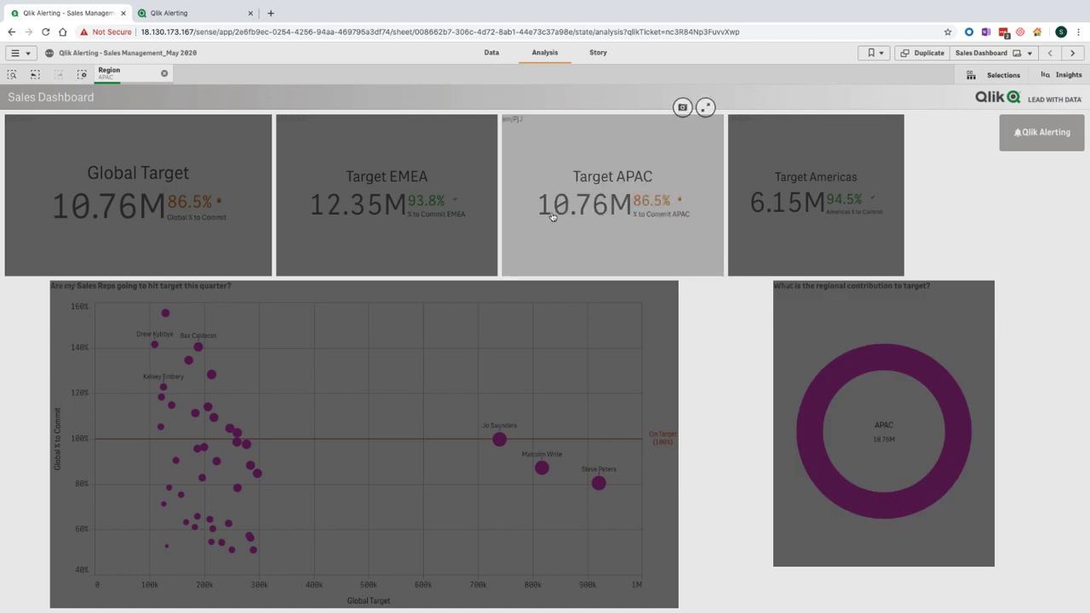
click(213, 207)
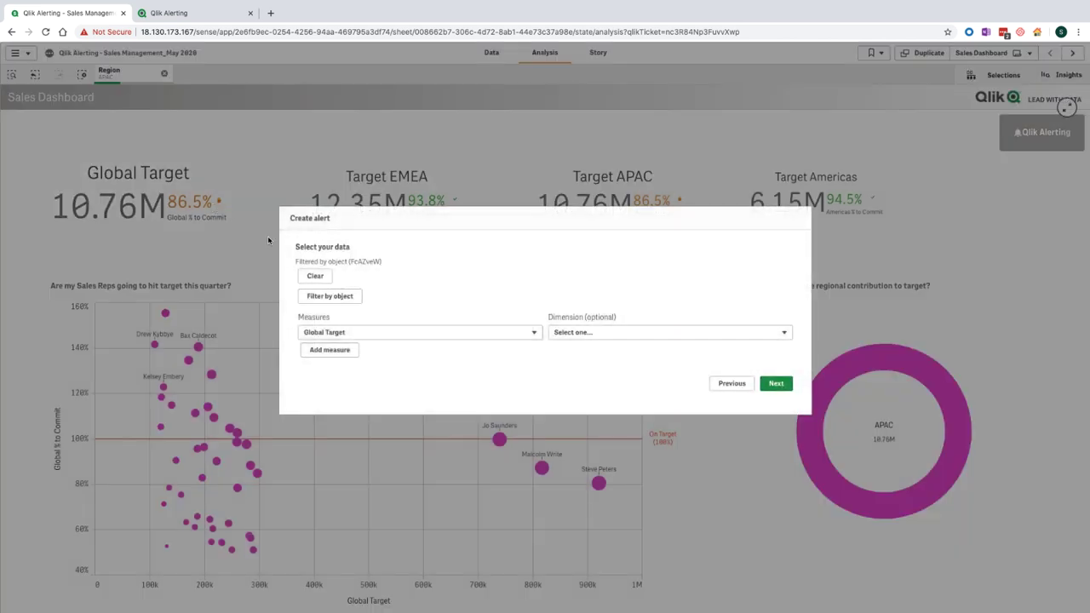
click(533, 334)
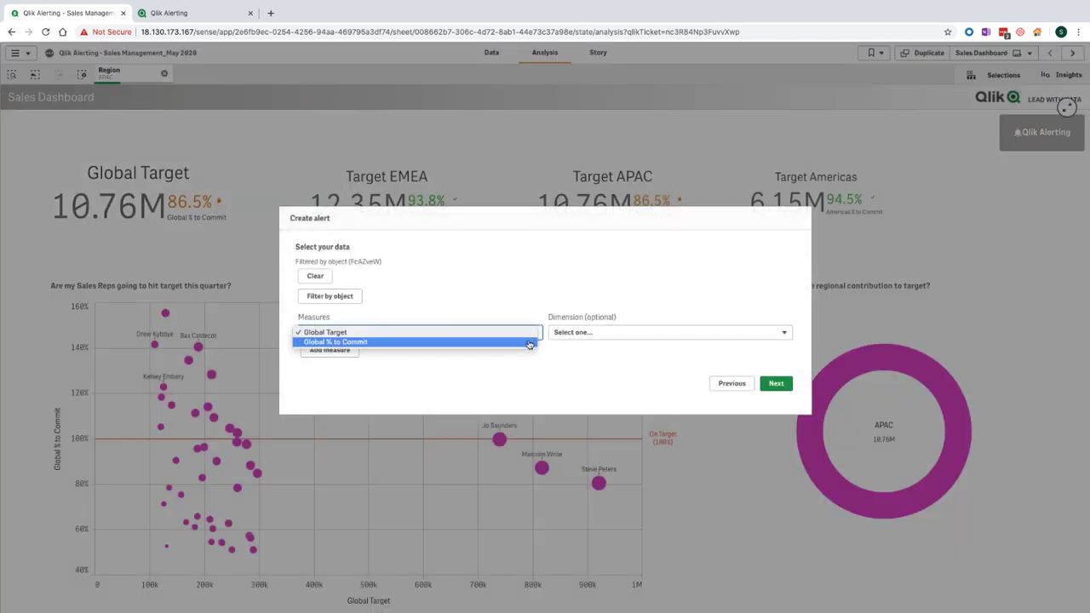
click(528, 343)
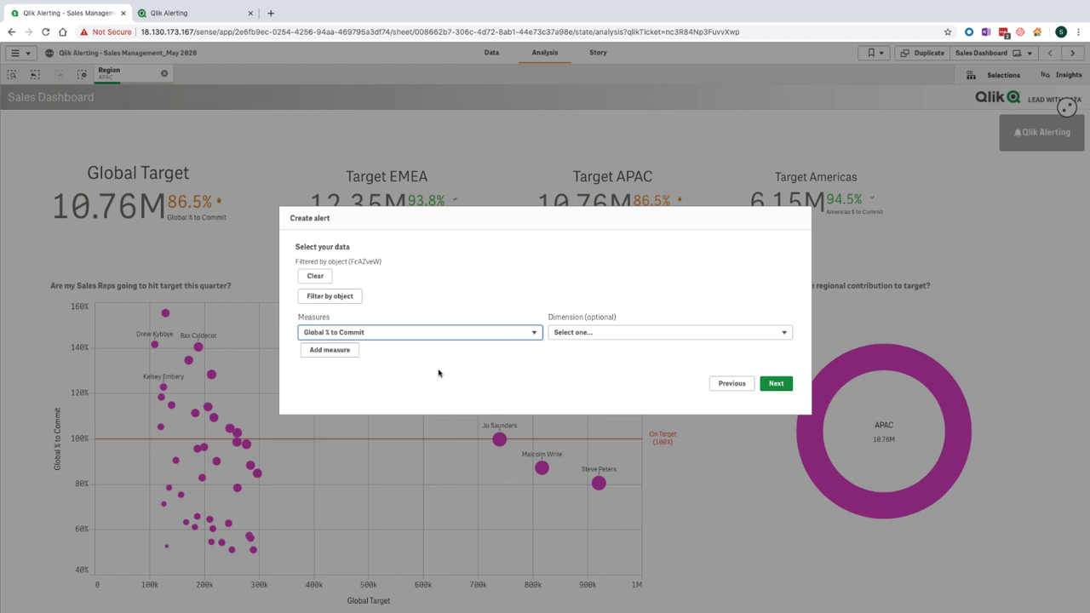
click(332, 350)
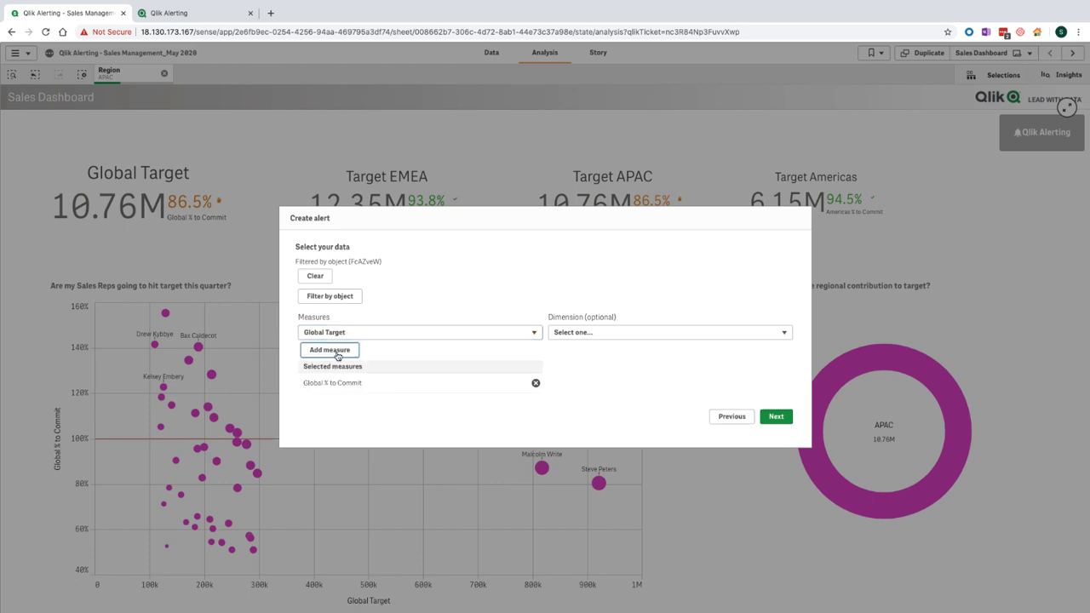
Set the condition to Global % to Commit less than a manual value of 0.85
click(775, 417)
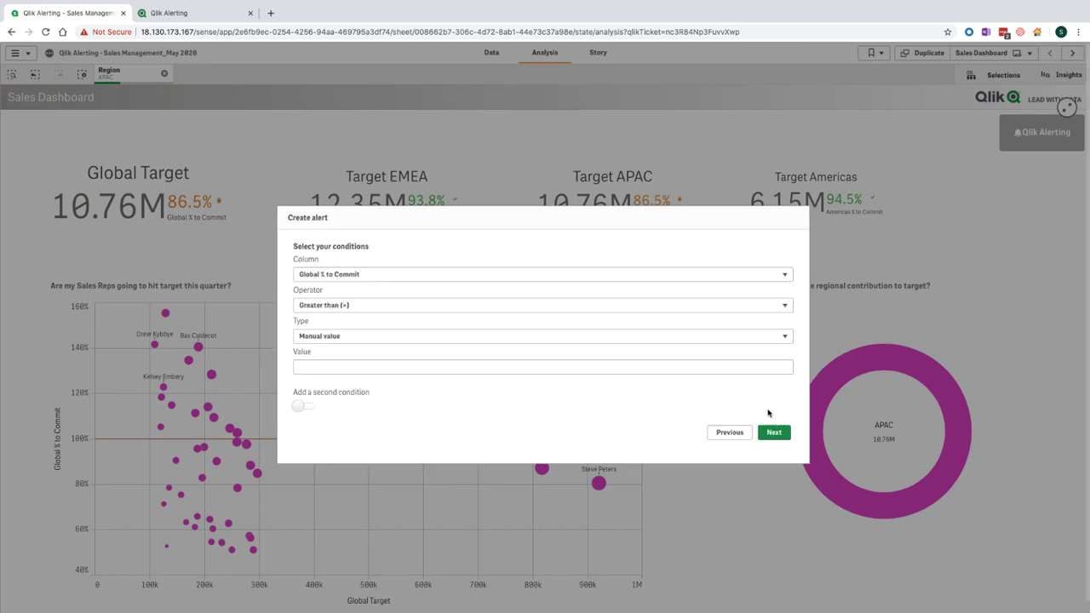
click(786, 310)
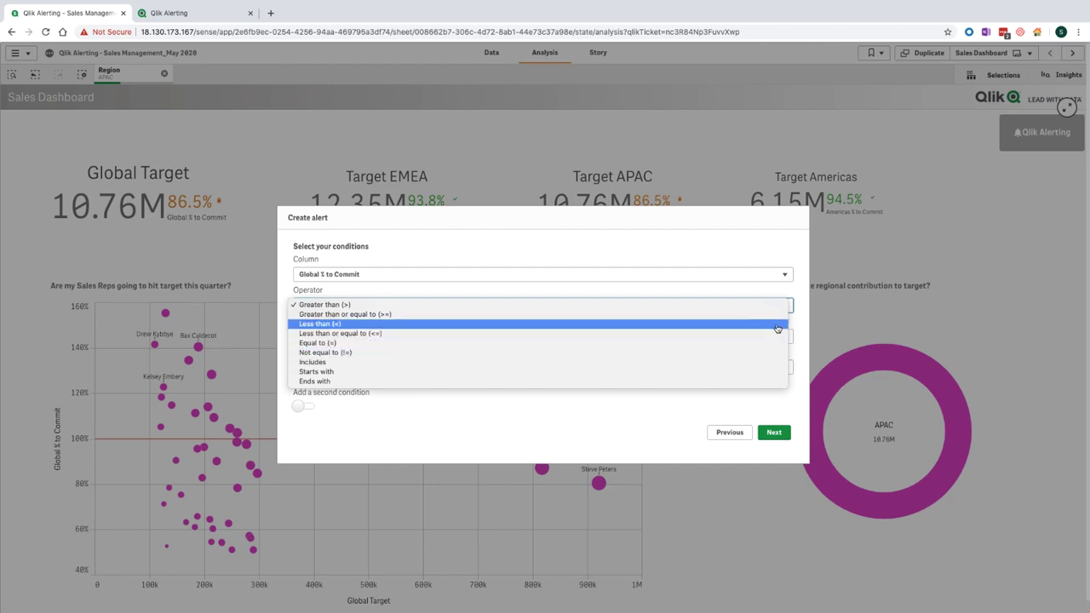
click(443, 324)
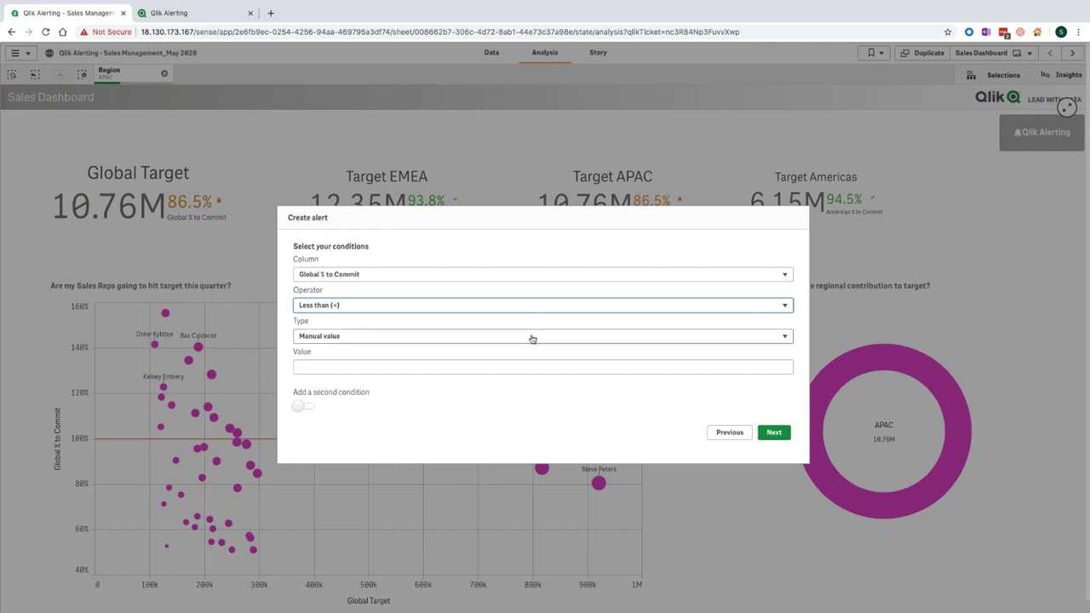
click(557, 339)
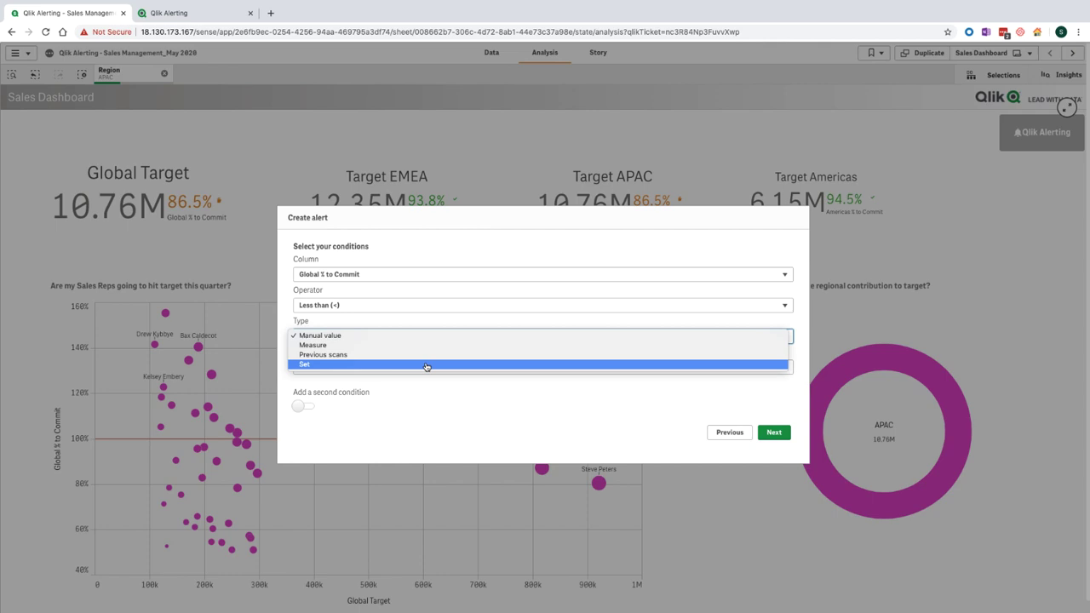
click(428, 337)
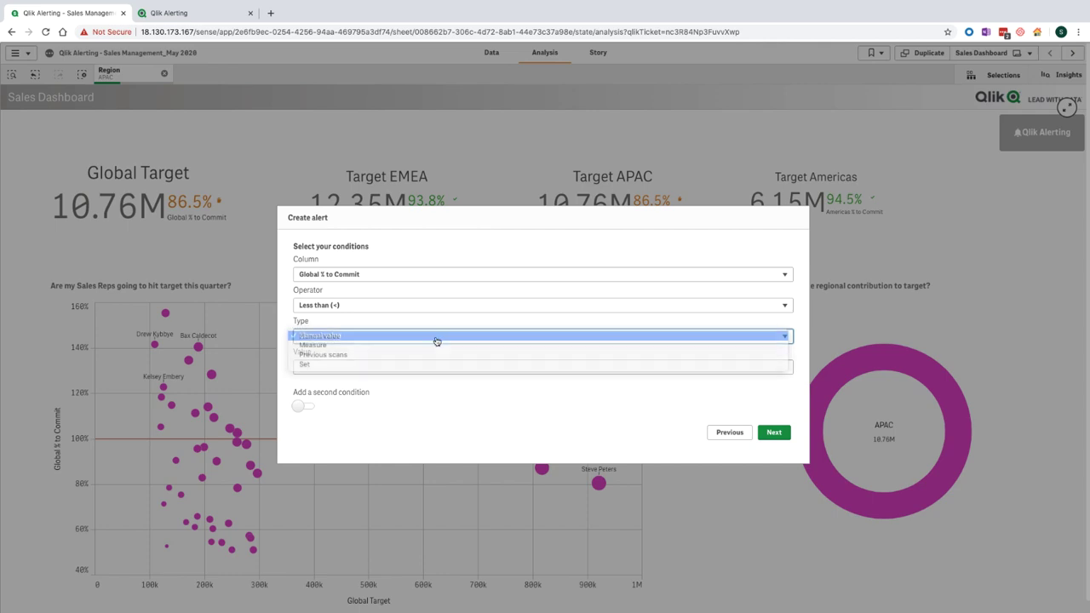
click(501, 367)
text(0.85)
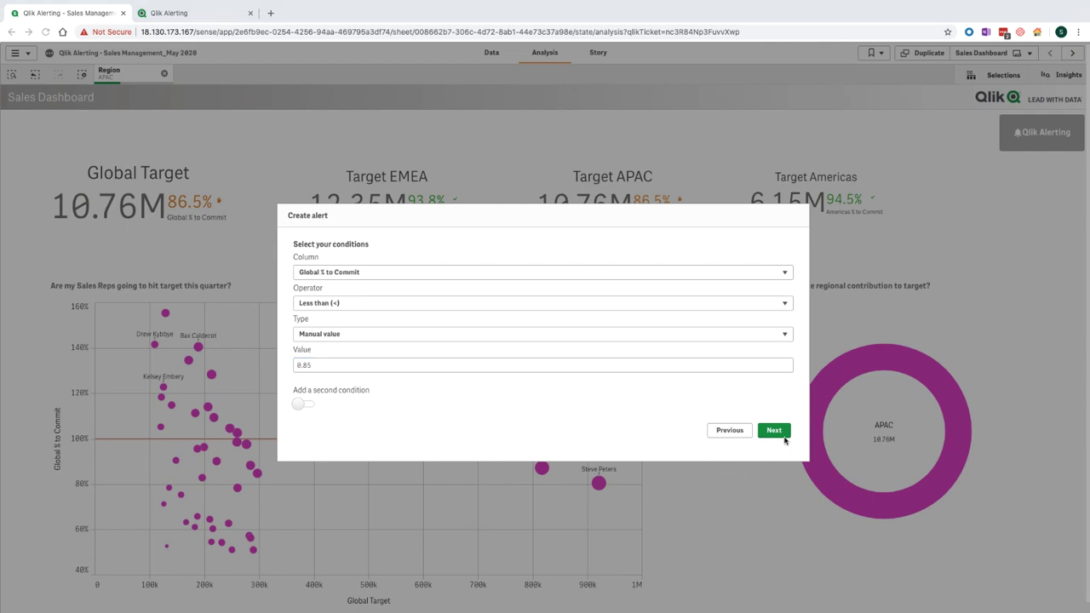
Keep frequency Every time and all channels, then create the alert and close the dialog
click(774, 430)
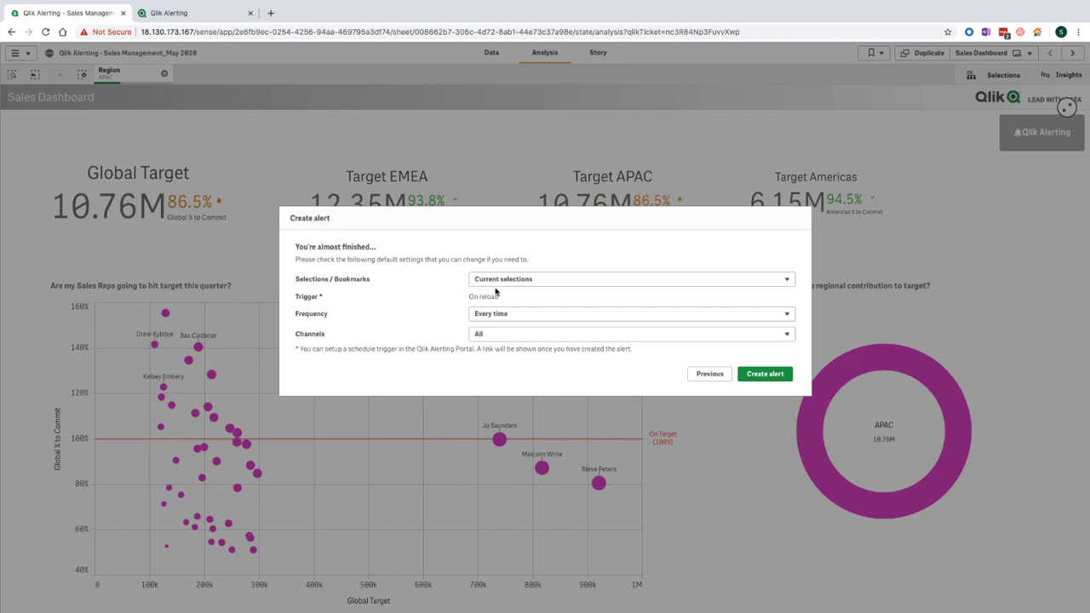
click(487, 313)
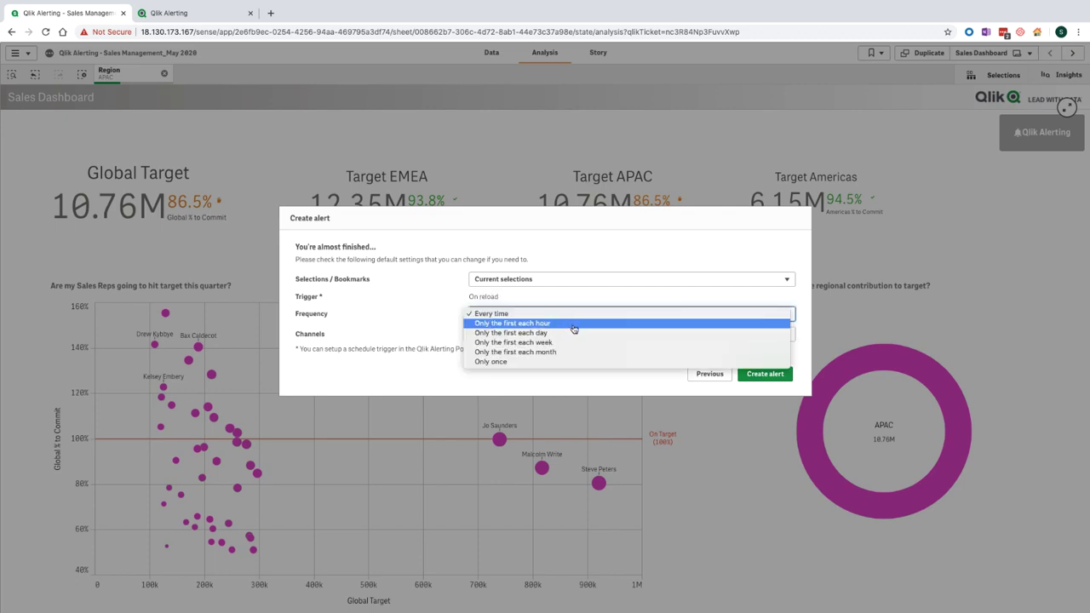
click(436, 315)
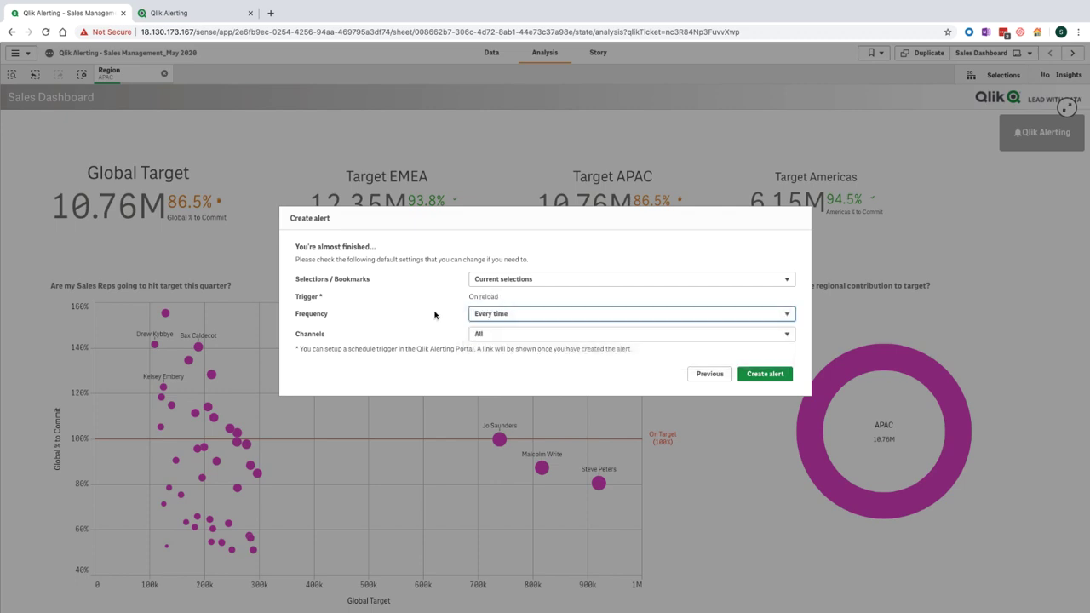
click(479, 334)
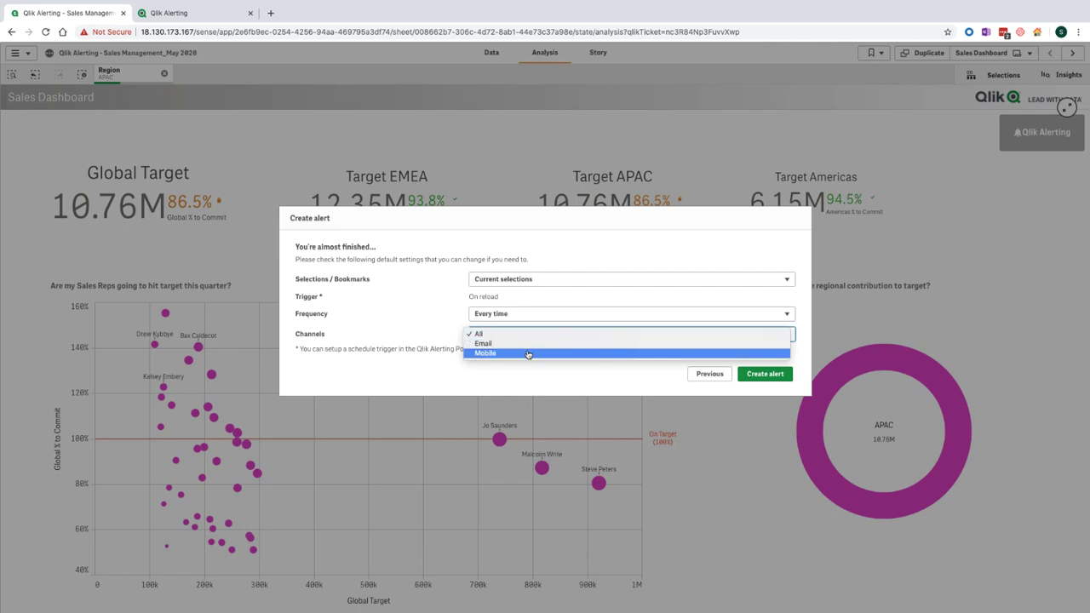
click(526, 336)
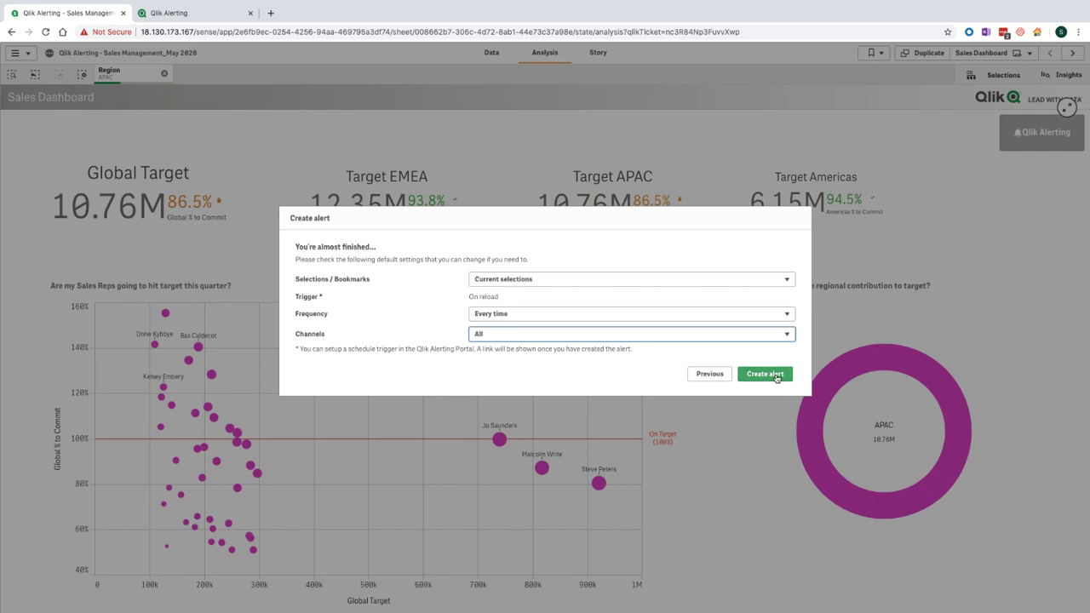
click(775, 375)
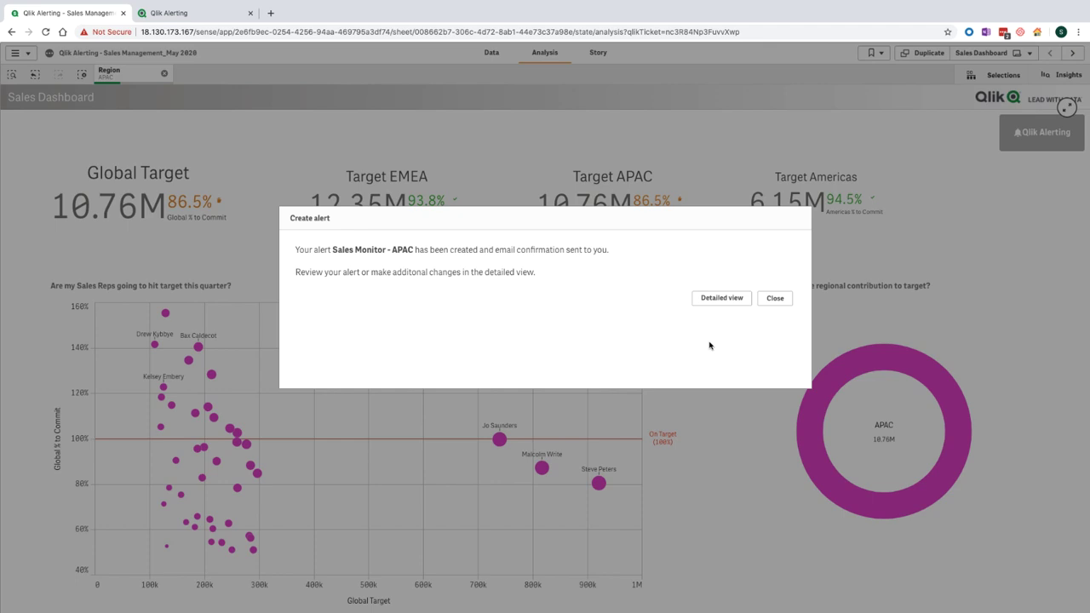
click(773, 298)
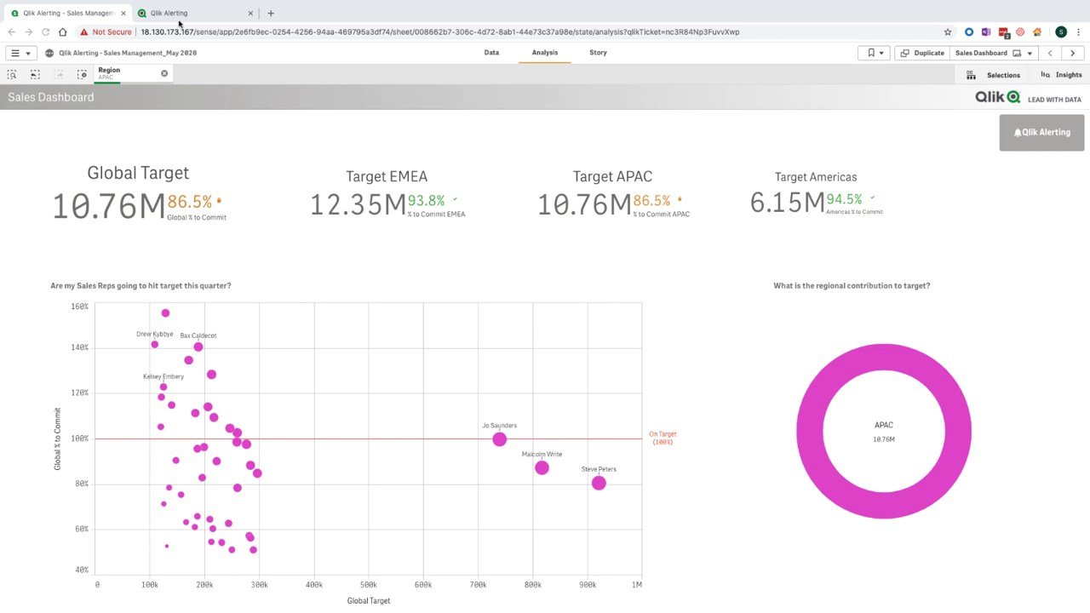
In the Qlik Alerting portal, glance at System and Broadcast tabs, then show Data Alerts
click(176, 17)
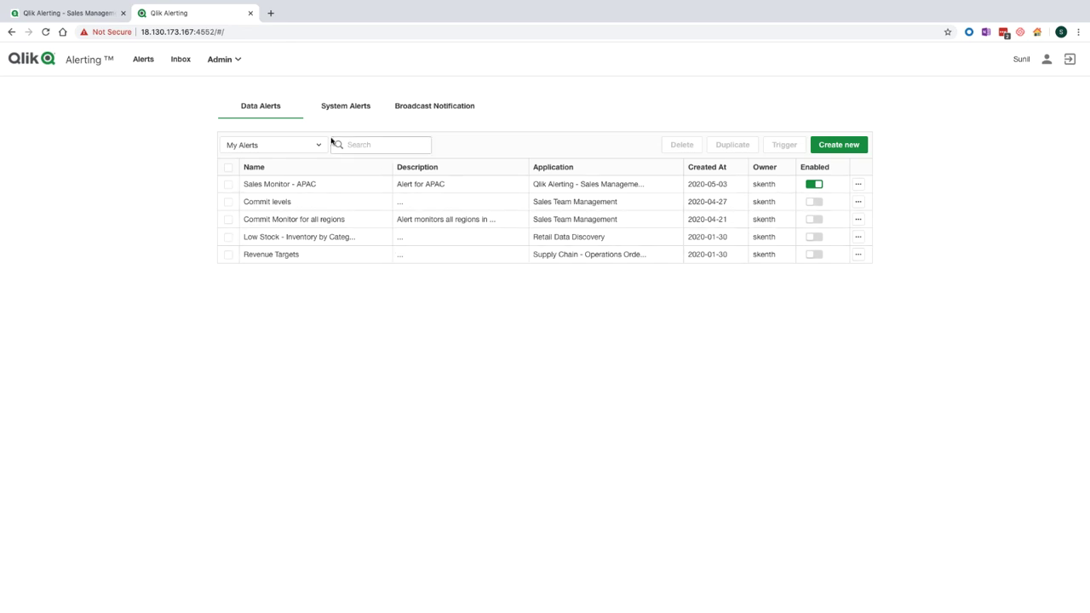
click(350, 108)
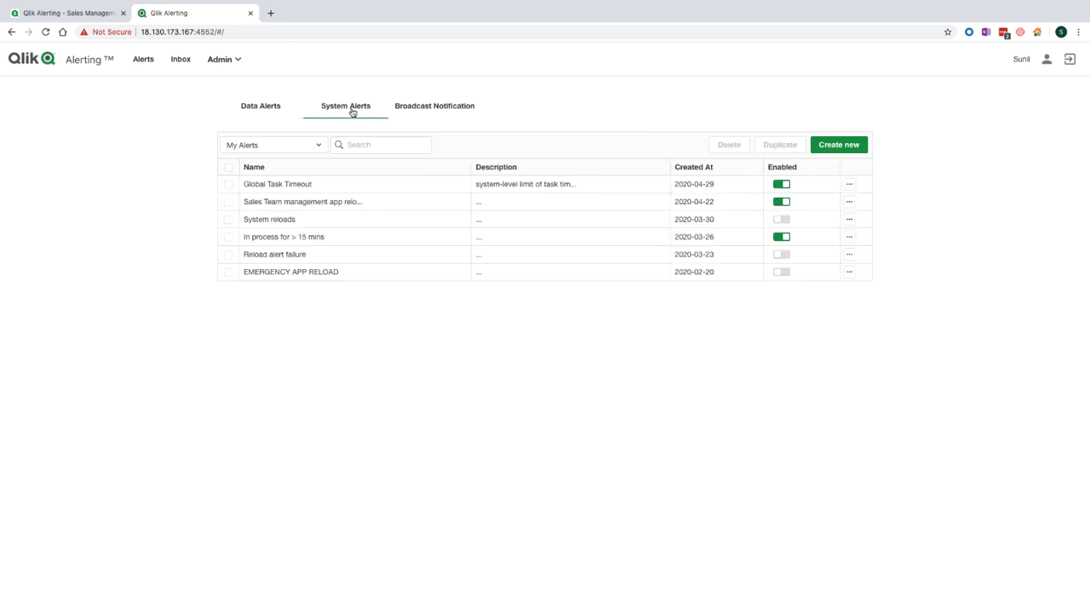
click(410, 109)
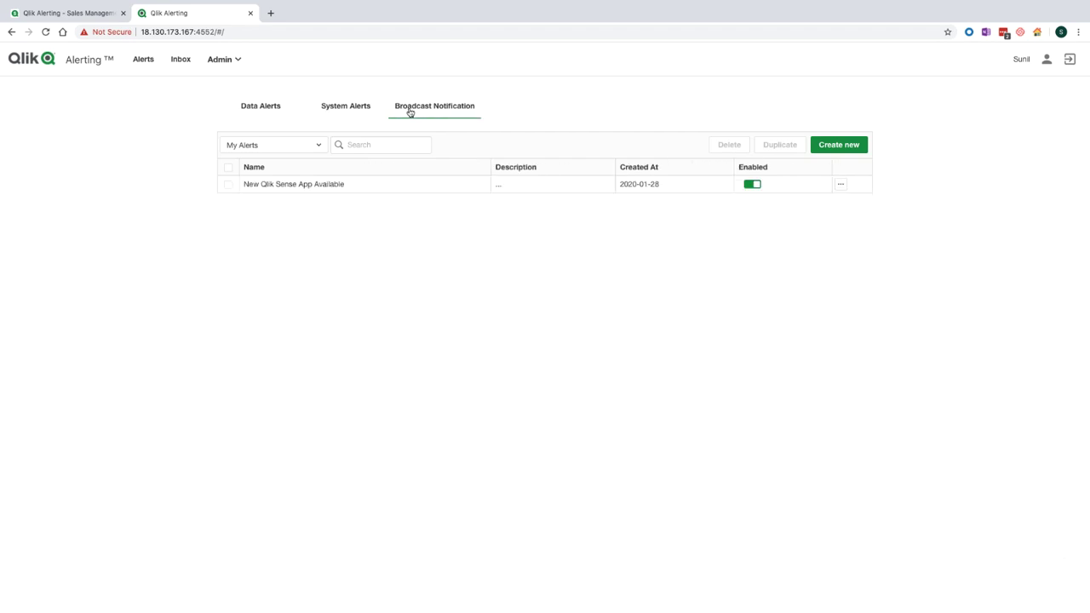
click(277, 110)
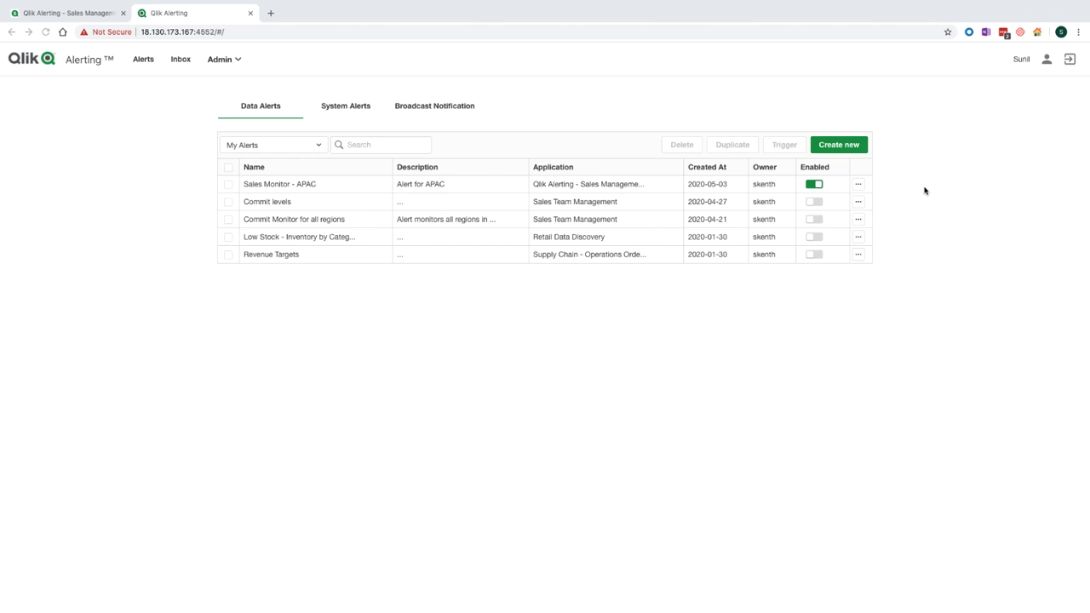
Create a new data alert 'Commit vs Target' described 'Sales reps that have a commit less than target'
click(843, 146)
click(352, 139)
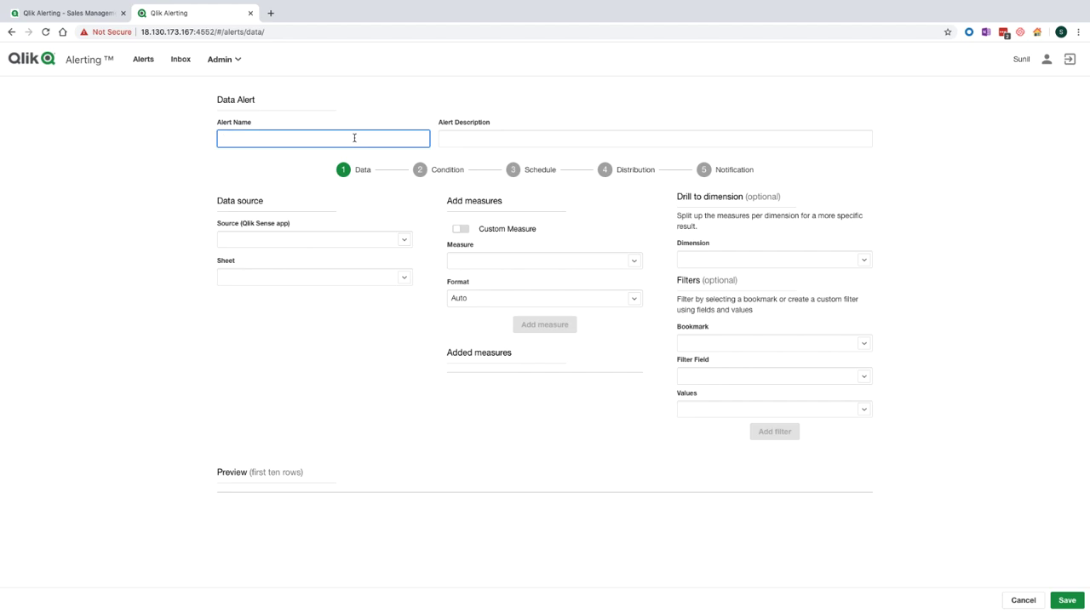
text(Commit vs Targ)
click(489, 143)
text(Sales reps that have a commit less than target)
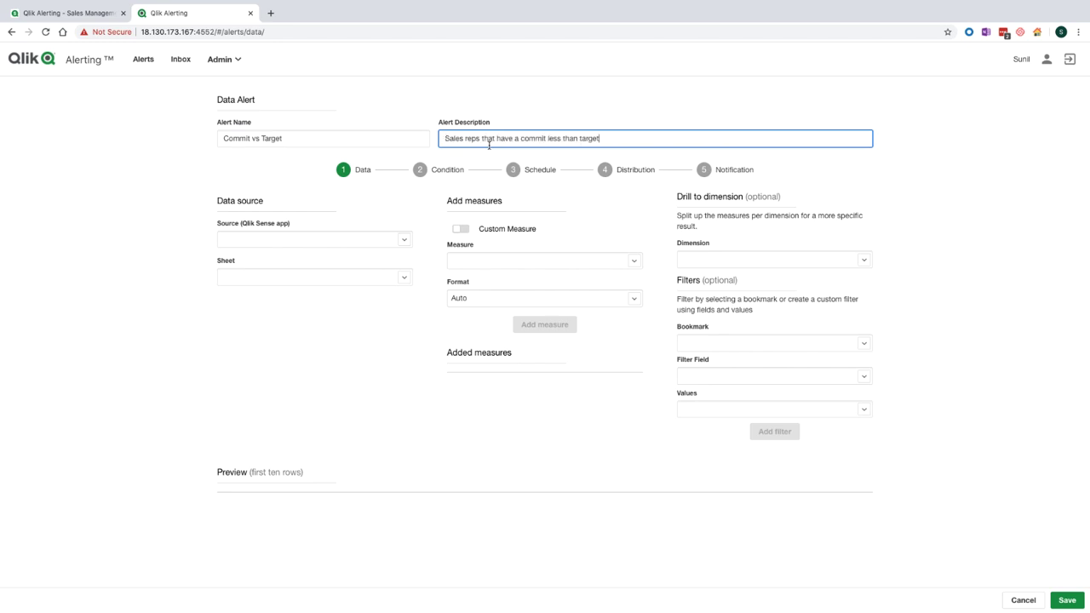
Use the Qlik Alerting - Sales Management_May 2020 app and its Salesperson Detail sheet as source
click(407, 245)
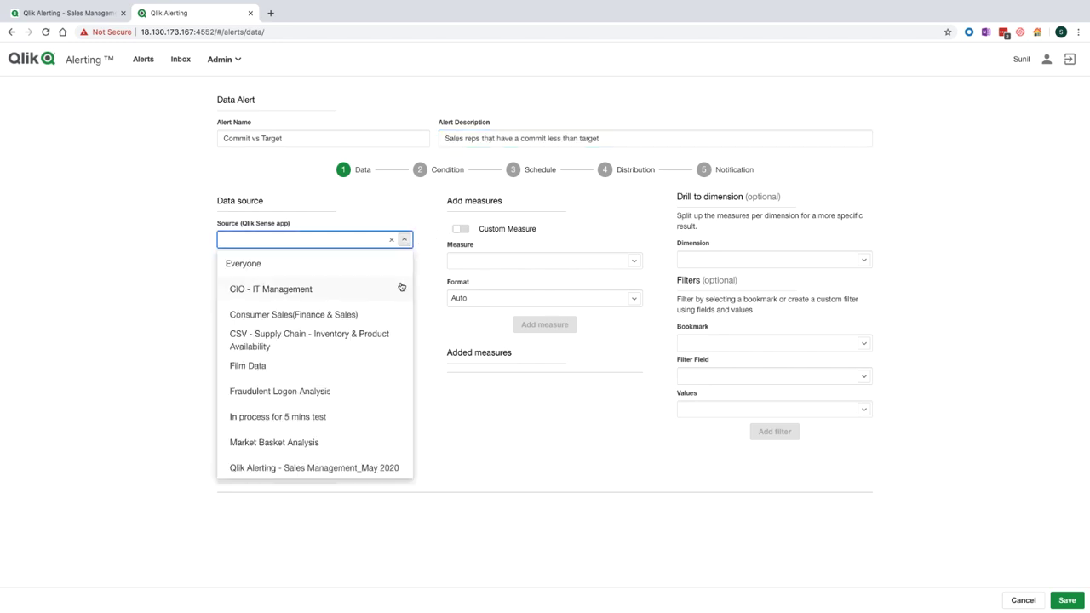
scroll(394, 316, down, 5)
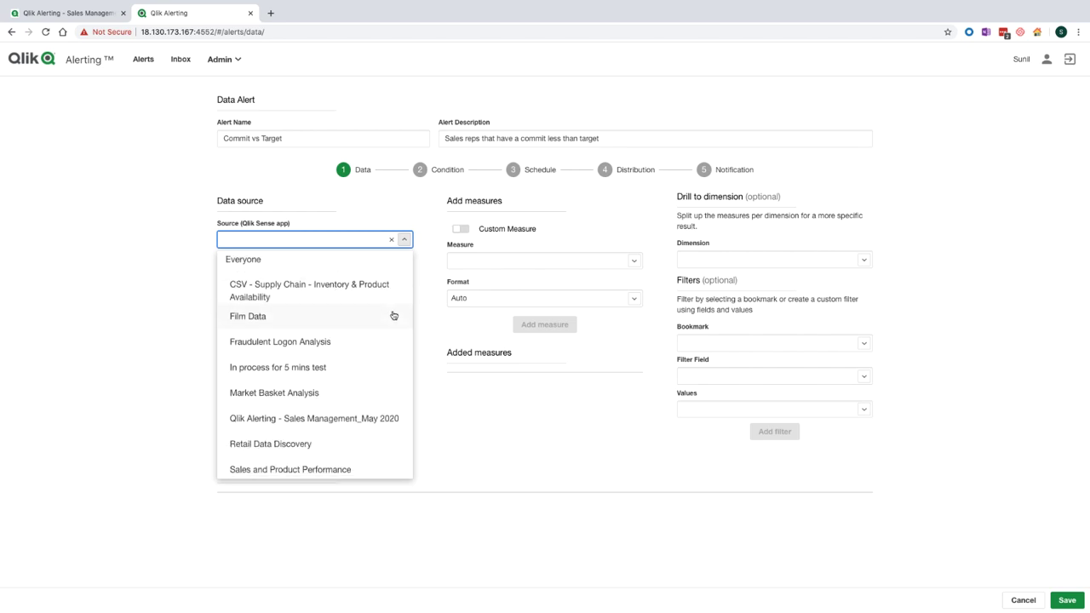
scroll(394, 314, down, 1)
scroll(394, 314, up, 3)
click(384, 362)
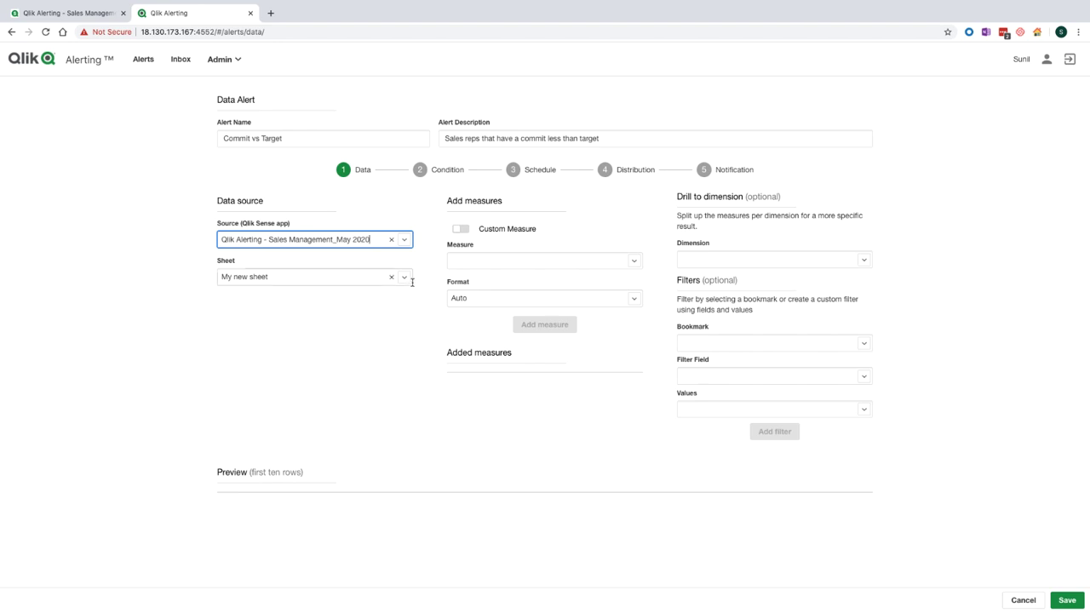
click(406, 282)
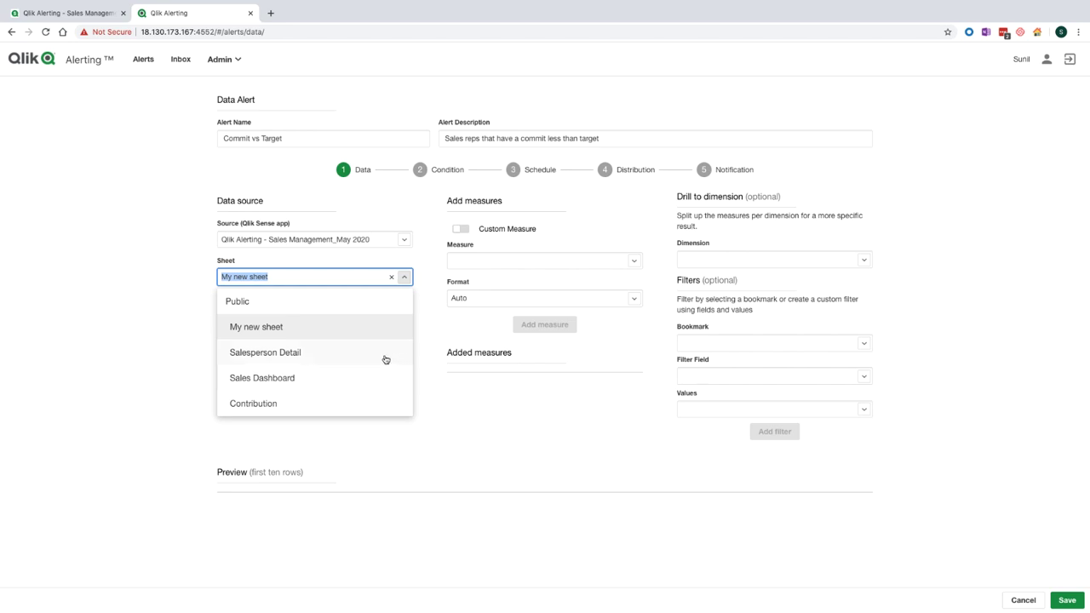
click(320, 360)
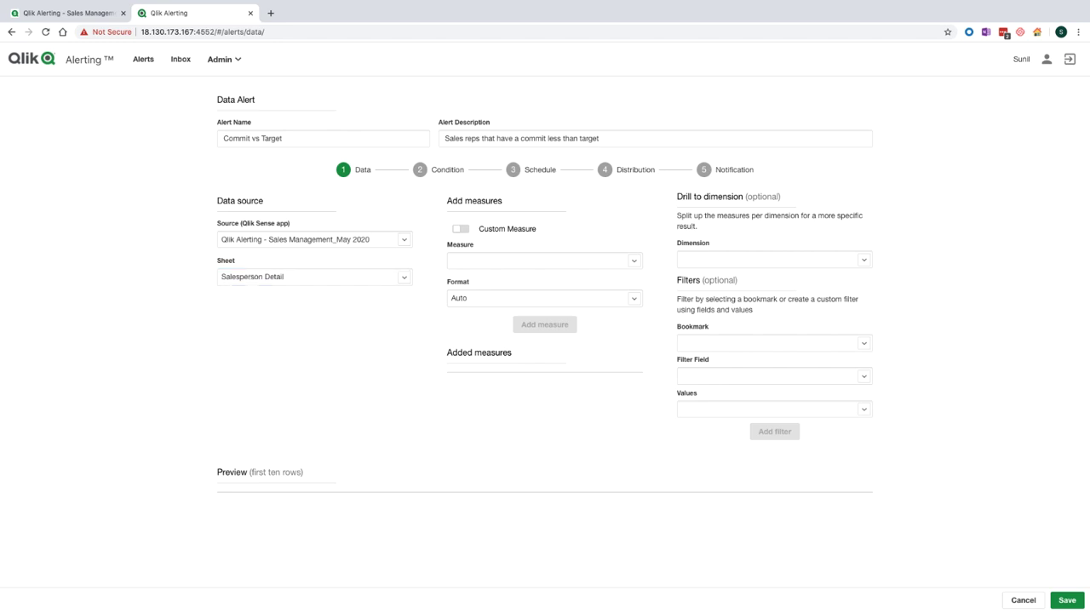
Add Commit and Global Target as the alert's measures
click(634, 262)
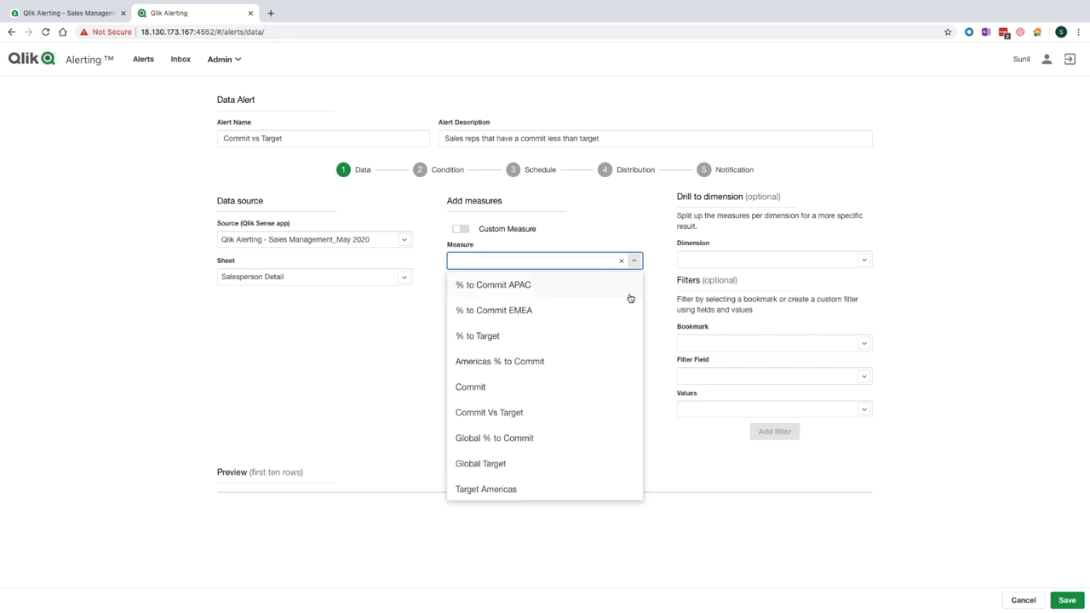
click(618, 387)
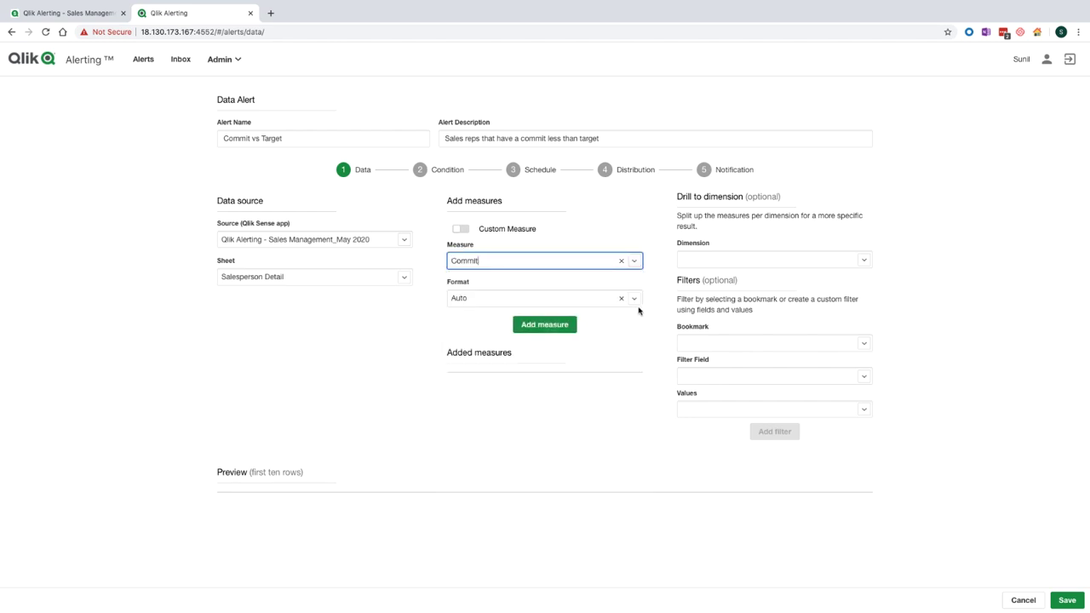
click(561, 324)
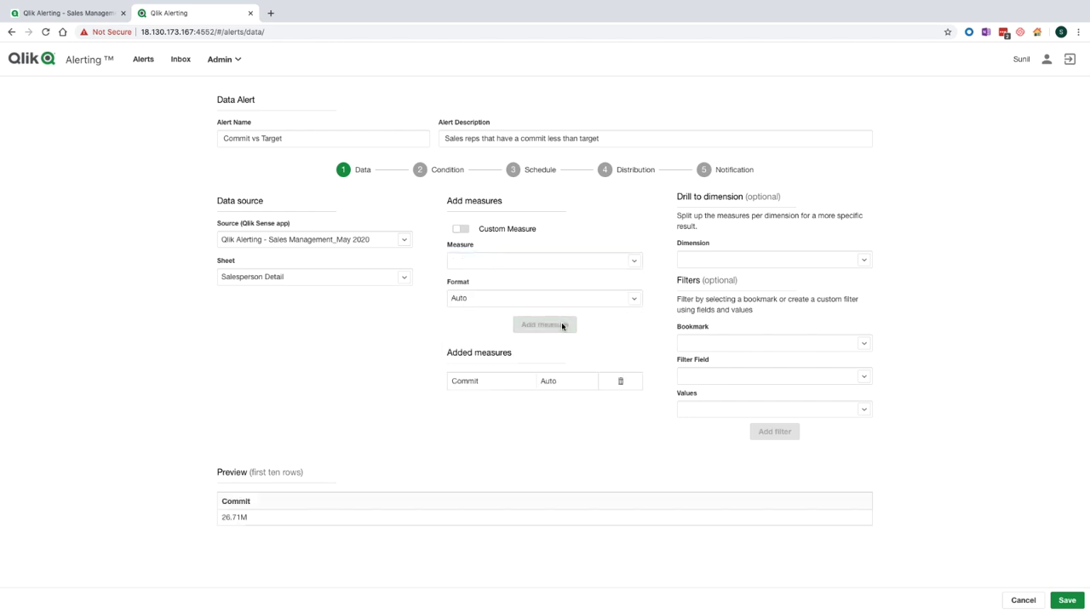
click(634, 262)
scroll(619, 385, down, 1)
scroll(619, 387, down, 1)
click(584, 416)
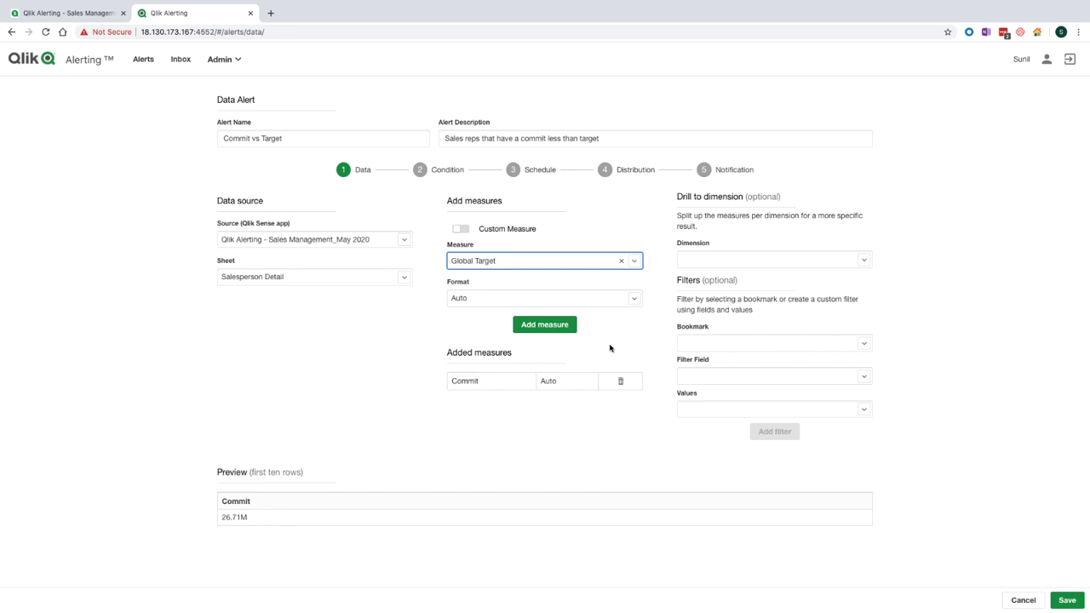
click(545, 326)
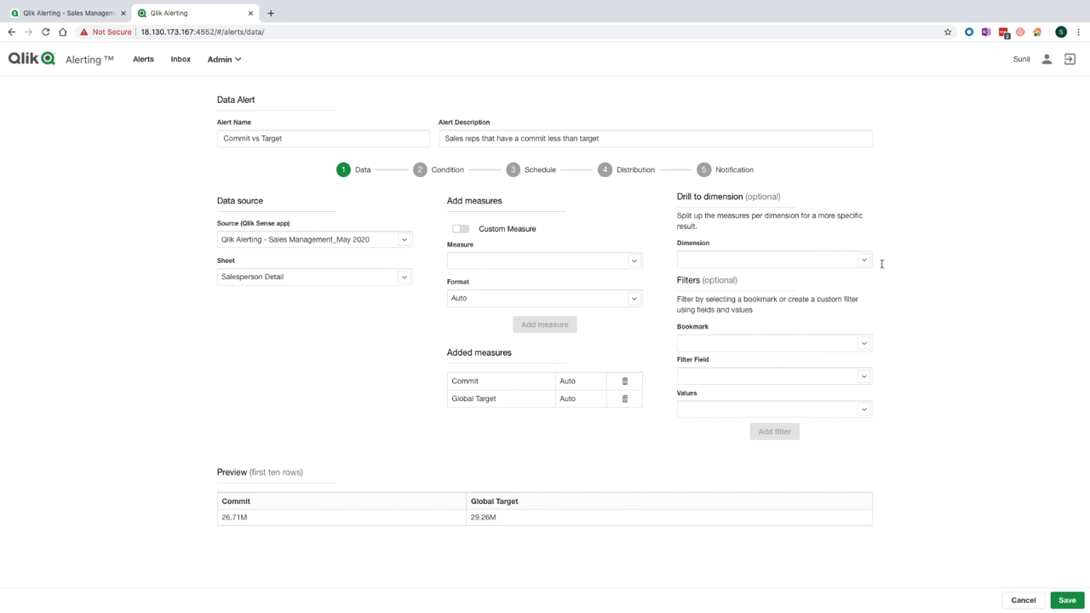
Set Drill to dimension to Sales Rep, review the preview, then proceed to the Condition step
click(865, 261)
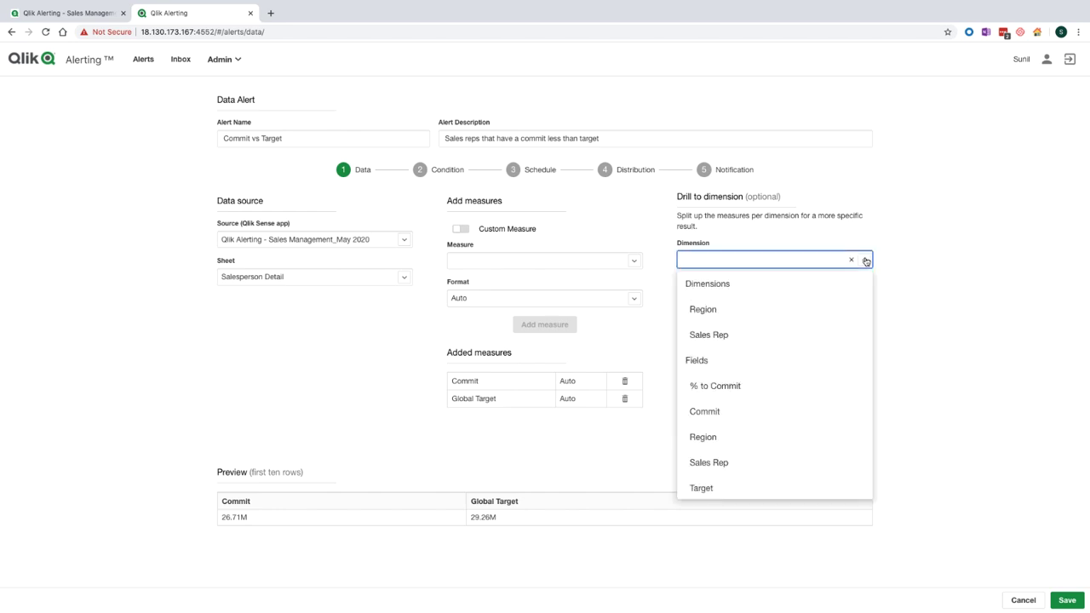
click(800, 334)
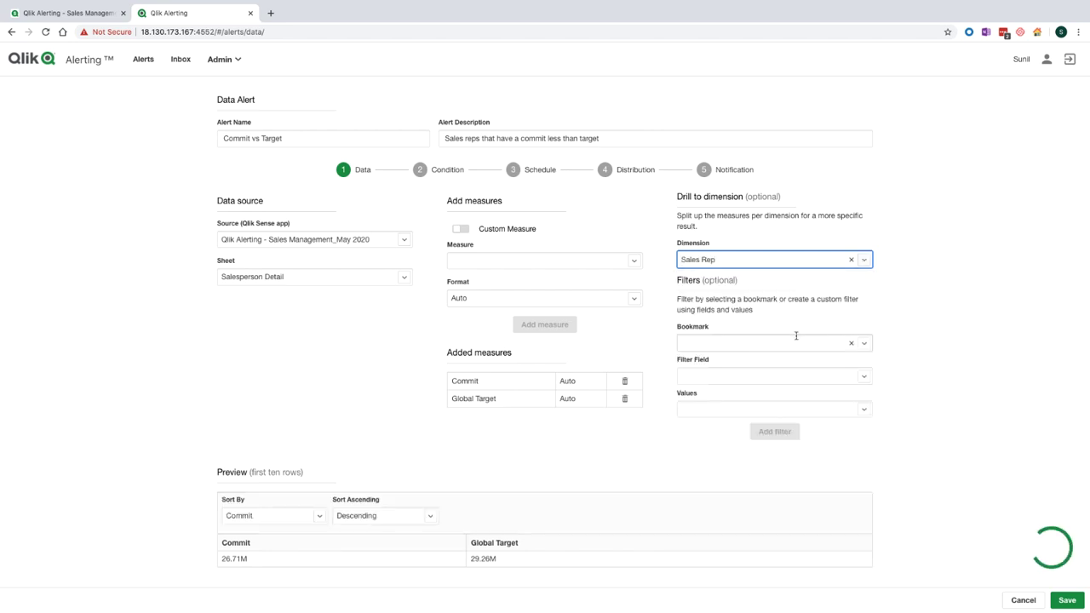
scroll(891, 357, down, 1)
scroll(891, 357, down, 5)
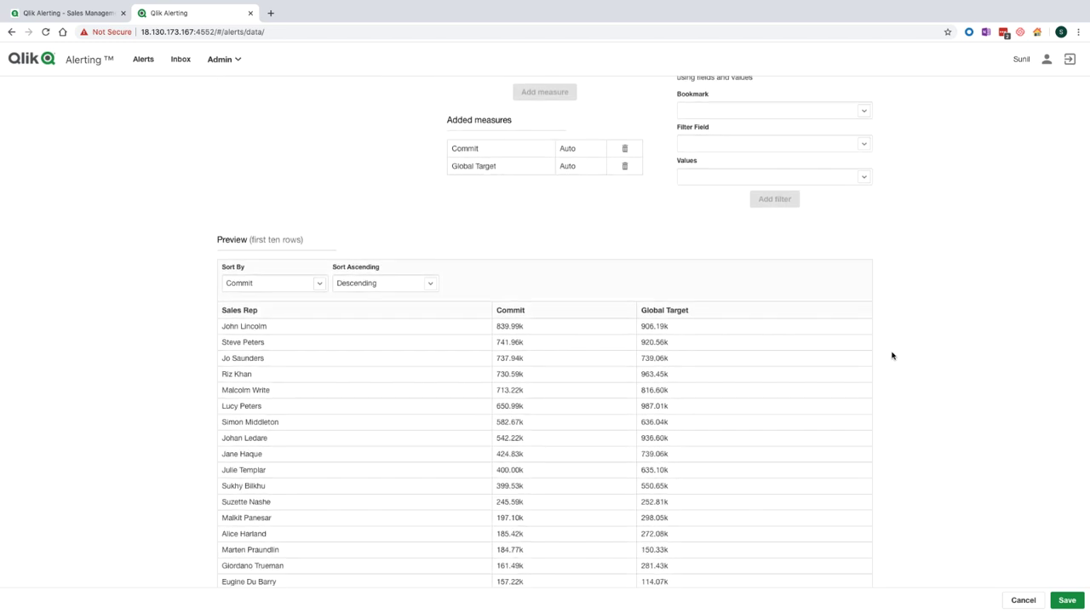
scroll(891, 356, down, 1)
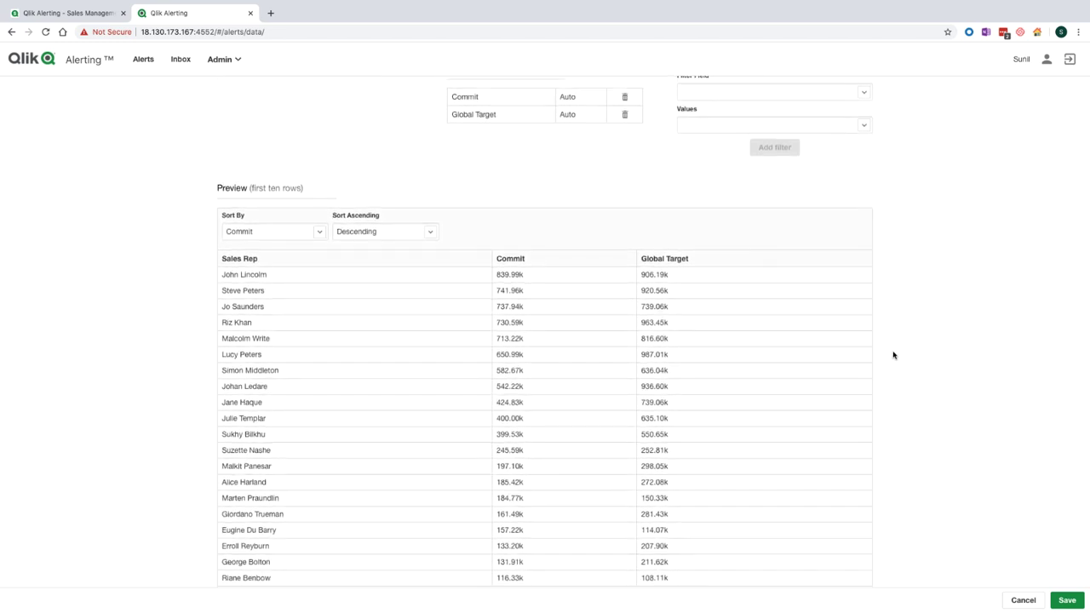
scroll(896, 352, up, 1)
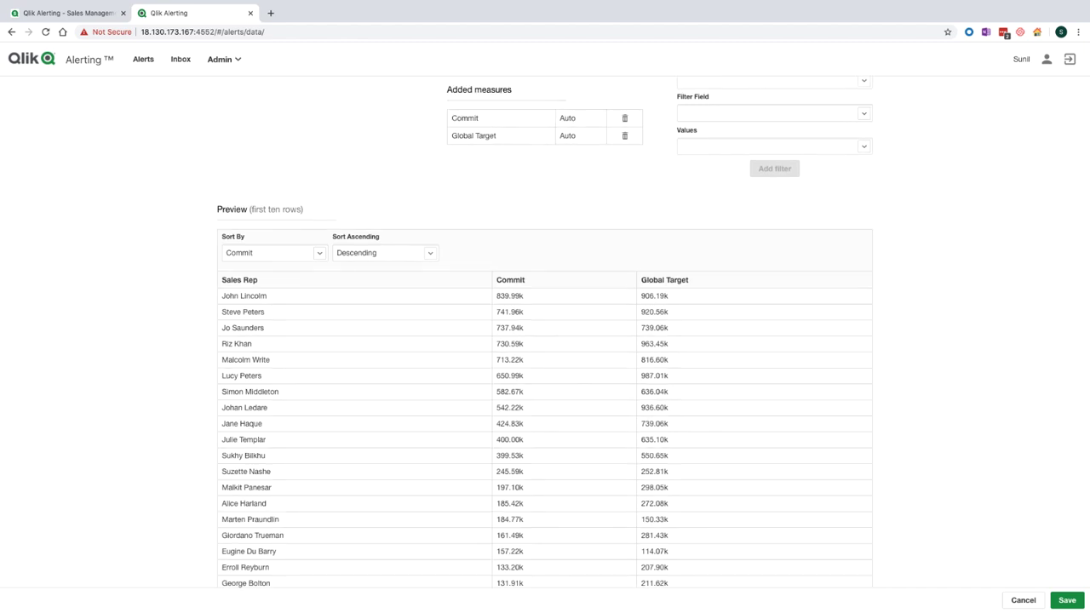
scroll(905, 372, down, 1)
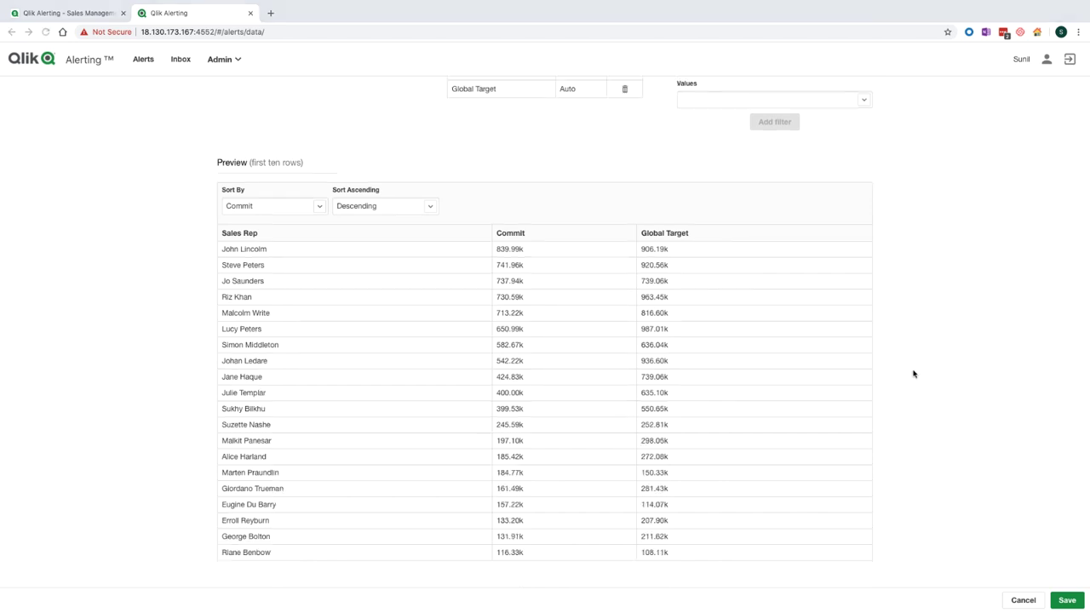
scroll(919, 355, up, 2)
scroll(918, 356, up, 4)
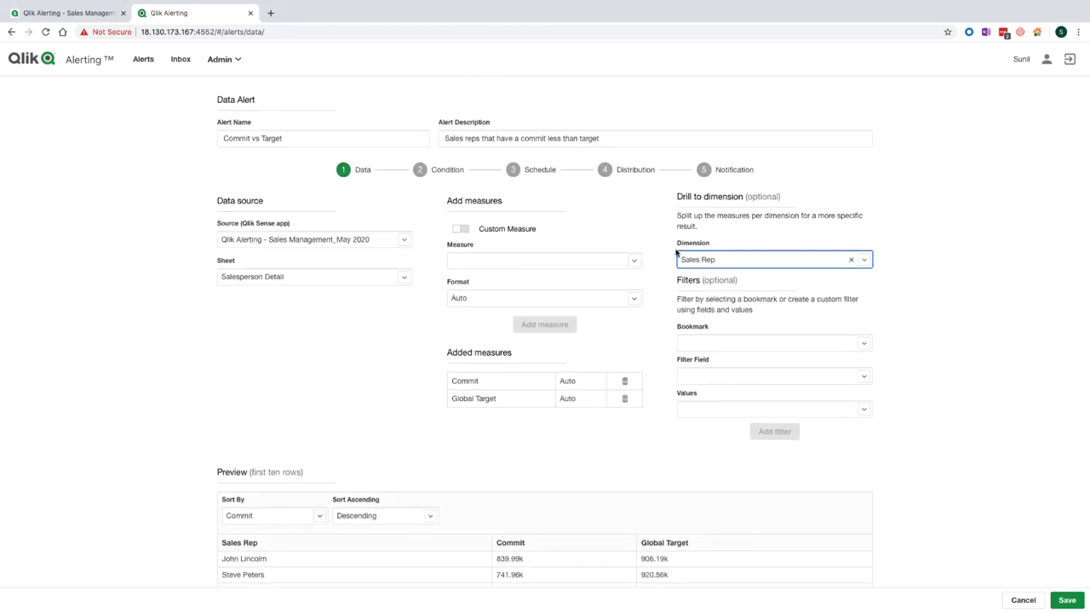
click(435, 172)
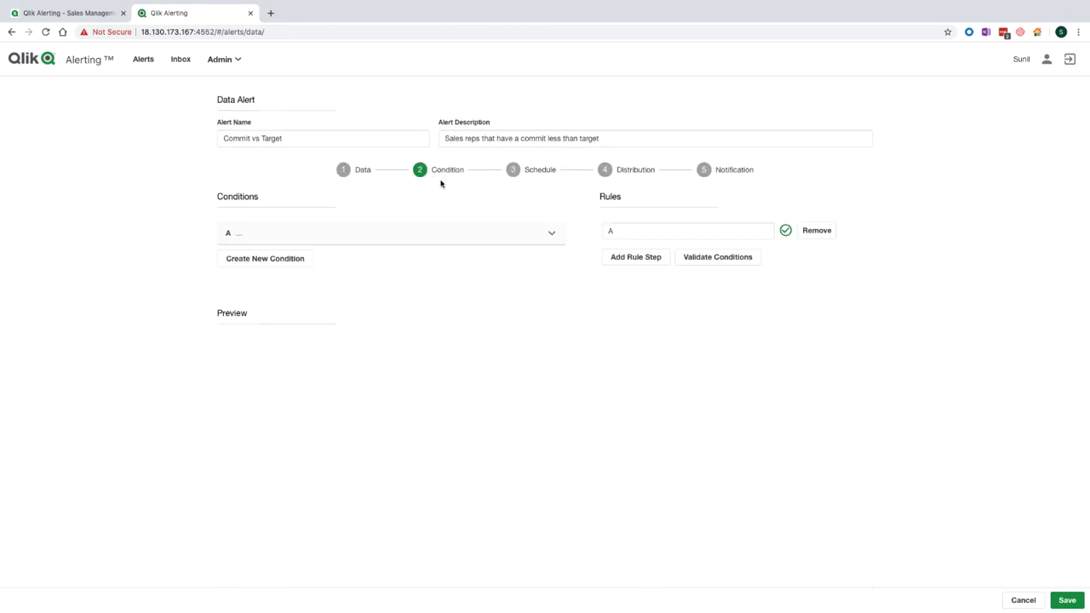
Define condition A as Commit less than Global Target and validate it: 64 positive of 114 reps
click(552, 235)
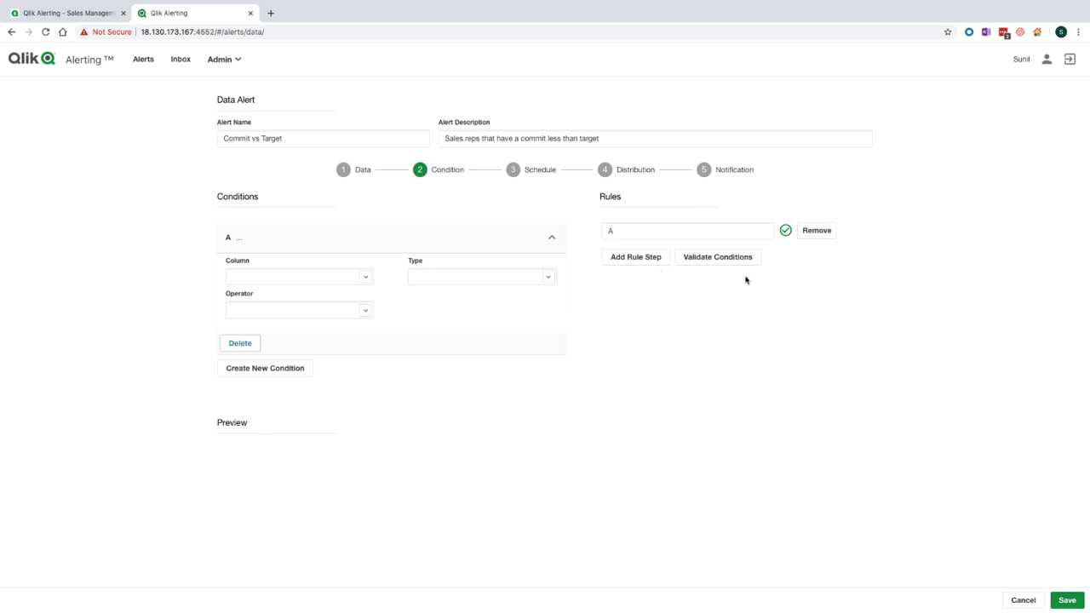
click(366, 279)
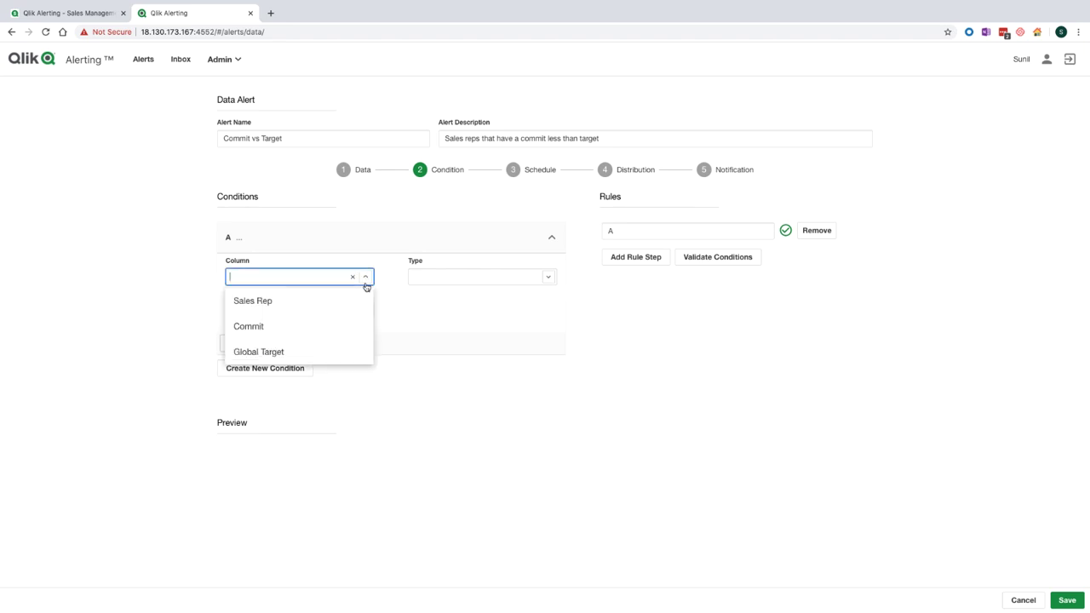
click(334, 326)
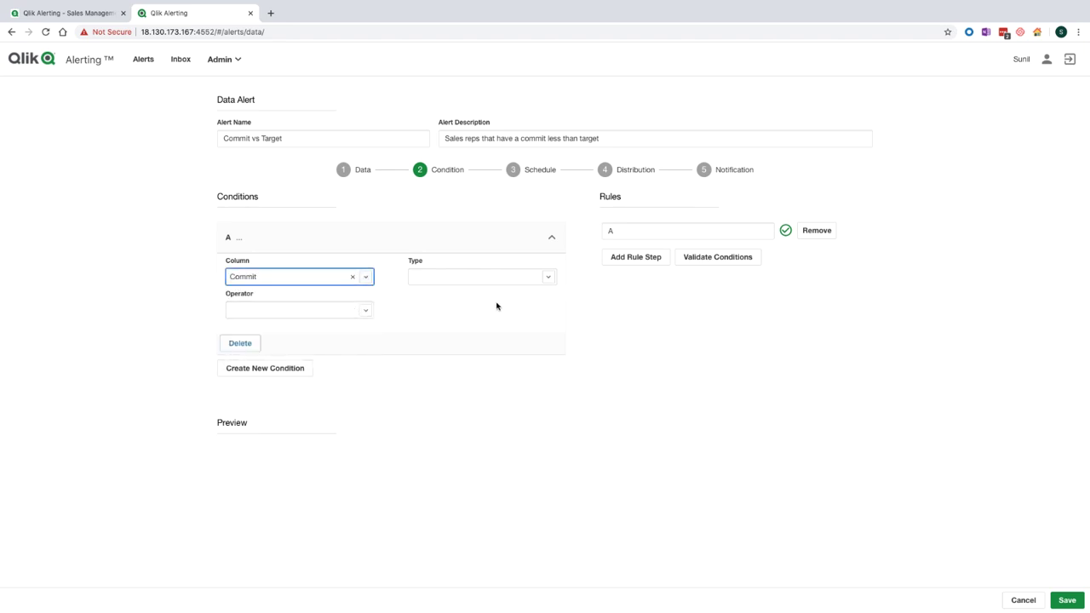
click(549, 279)
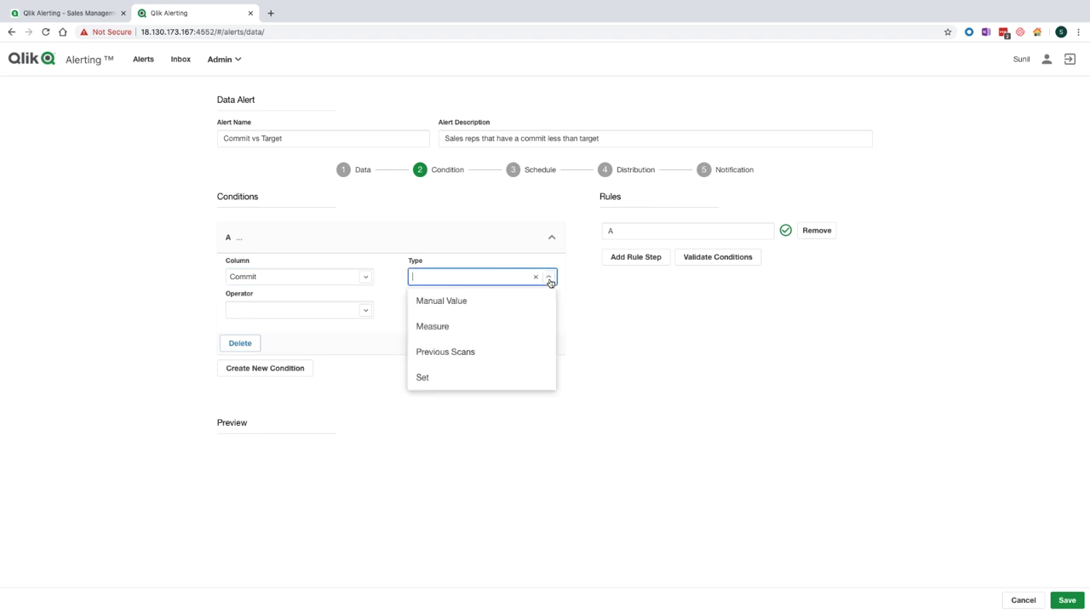
click(518, 326)
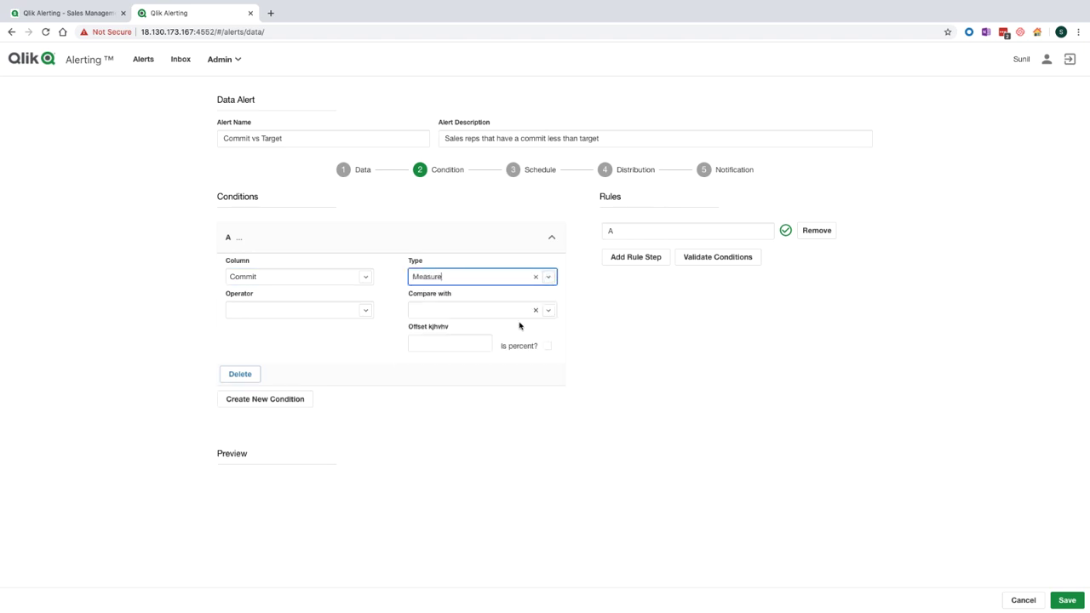
click(366, 312)
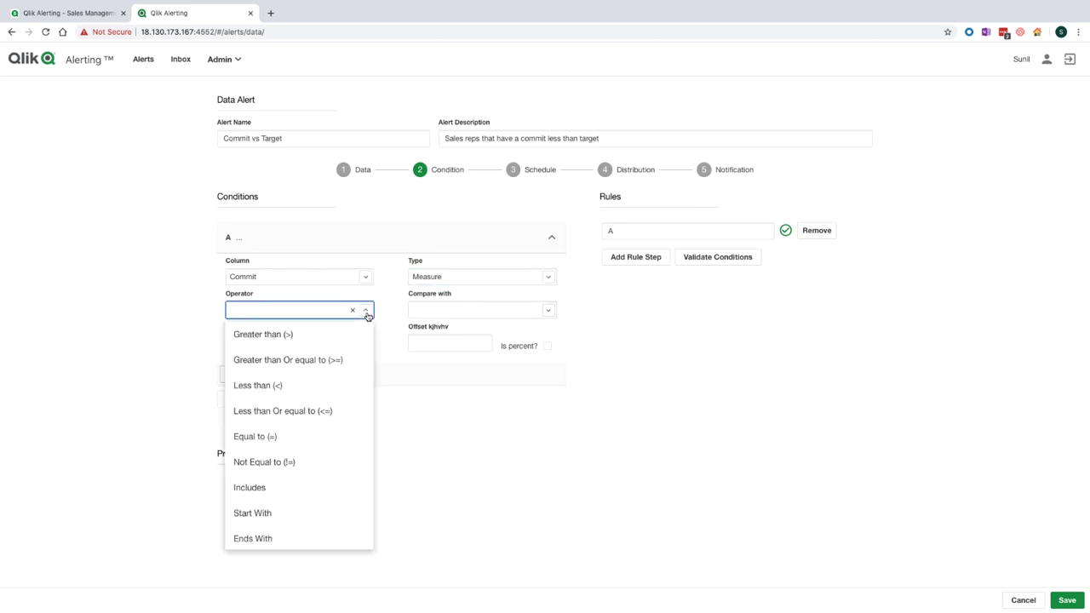
click(345, 393)
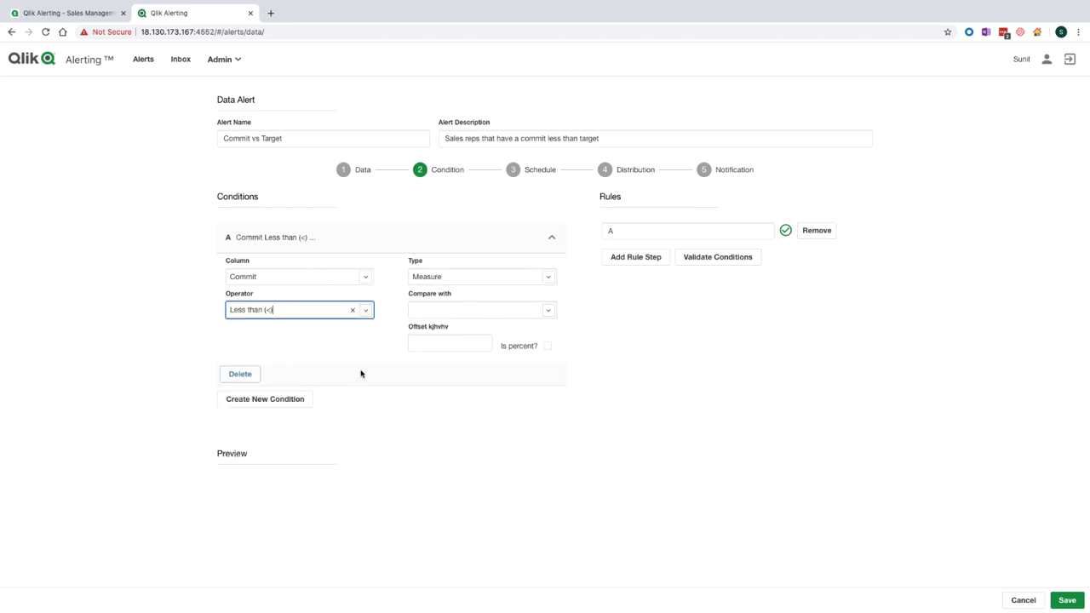
click(548, 310)
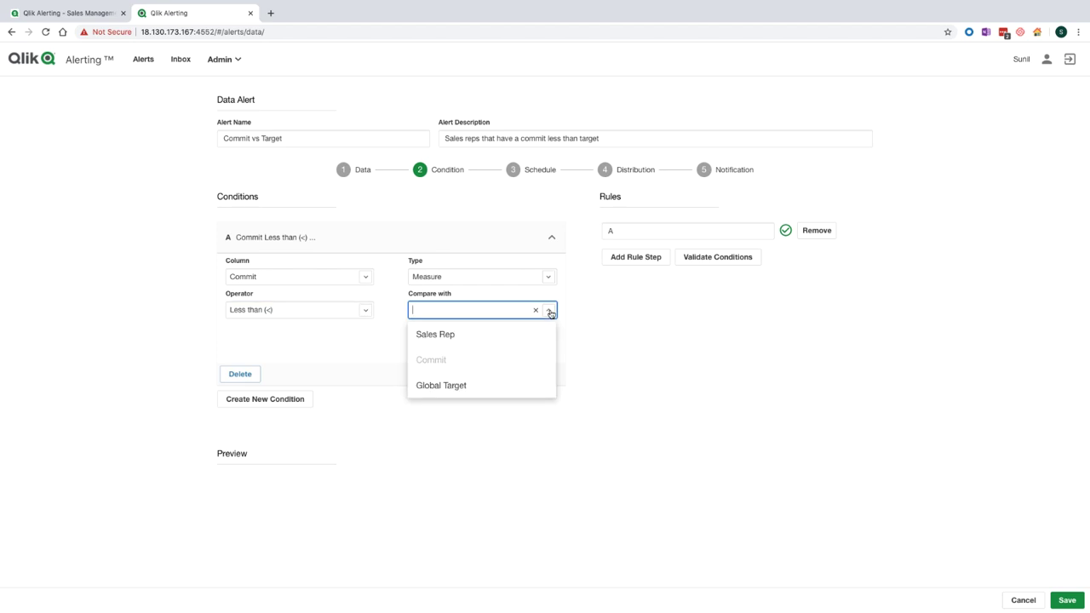
click(516, 392)
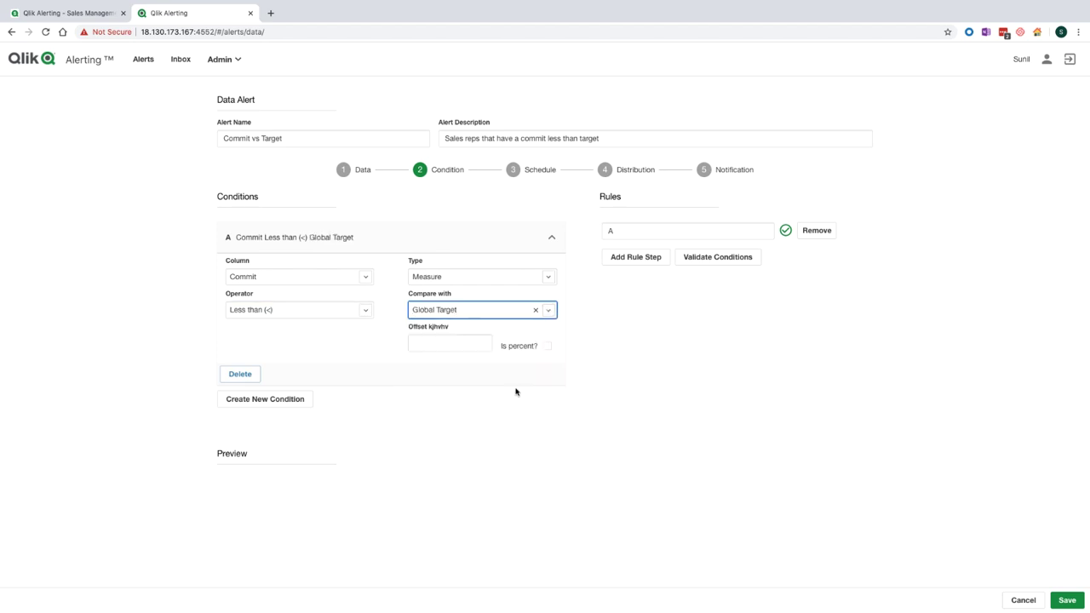
click(605, 347)
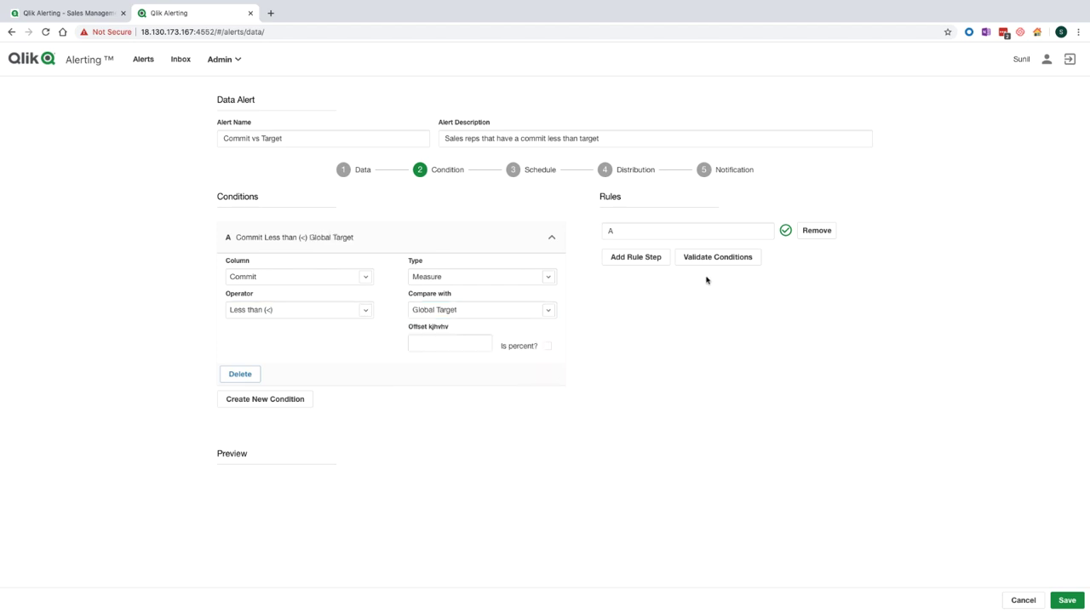
click(711, 261)
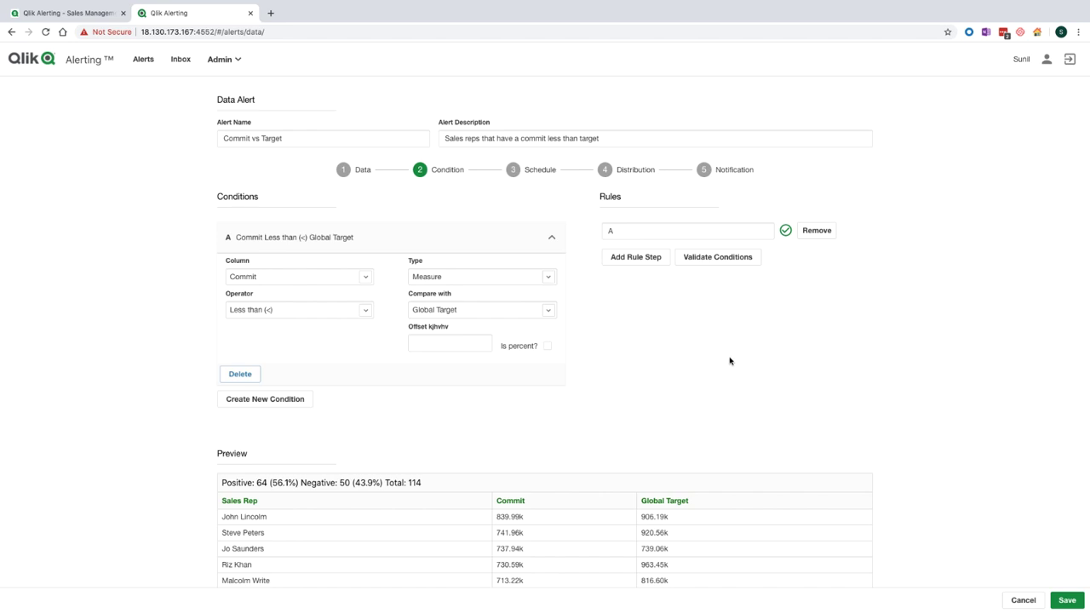
scroll(681, 381, down, 1)
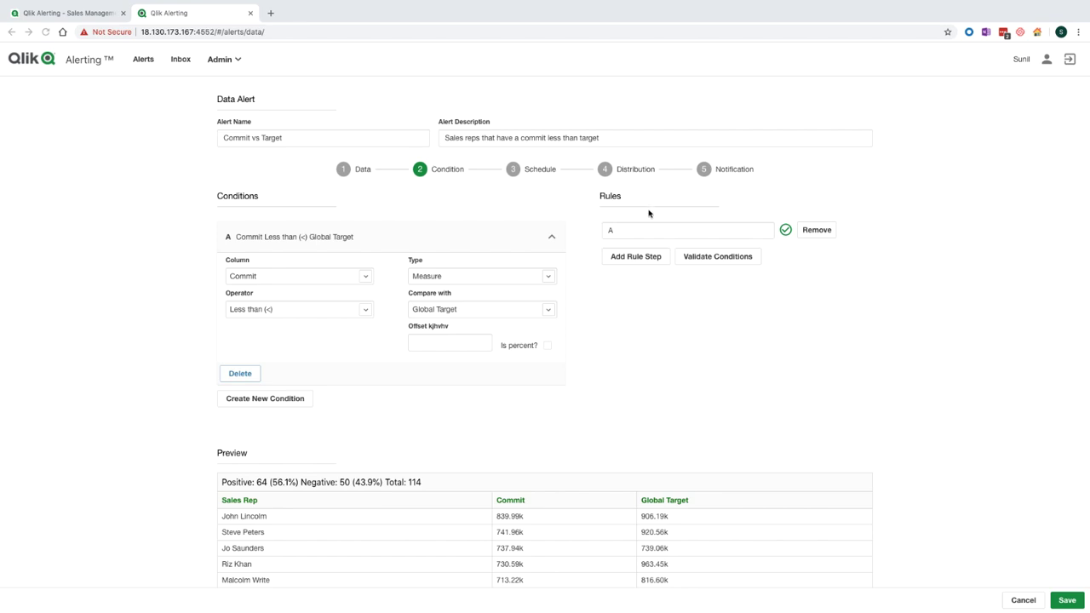
On the Schedule step, try On Schedule's Intervals and Times options, then select On Reload
click(541, 171)
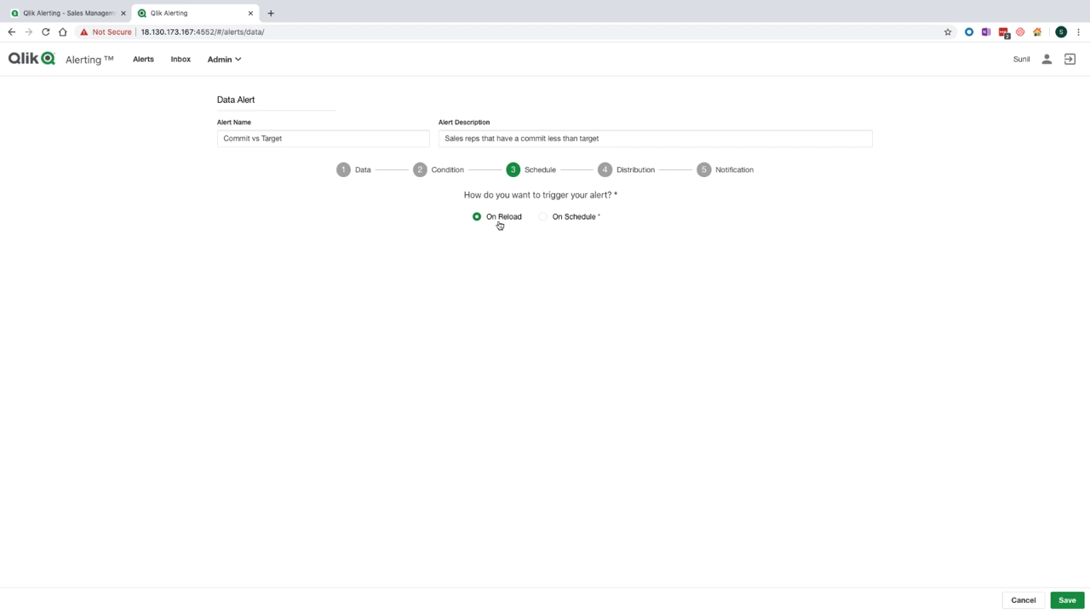
click(543, 221)
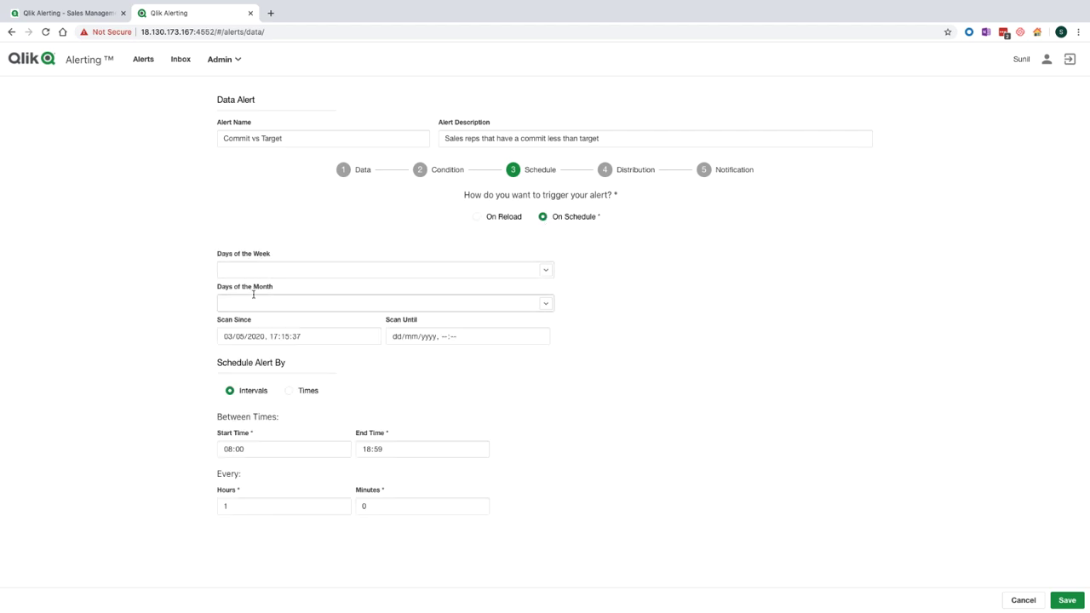
click(339, 300)
click(342, 300)
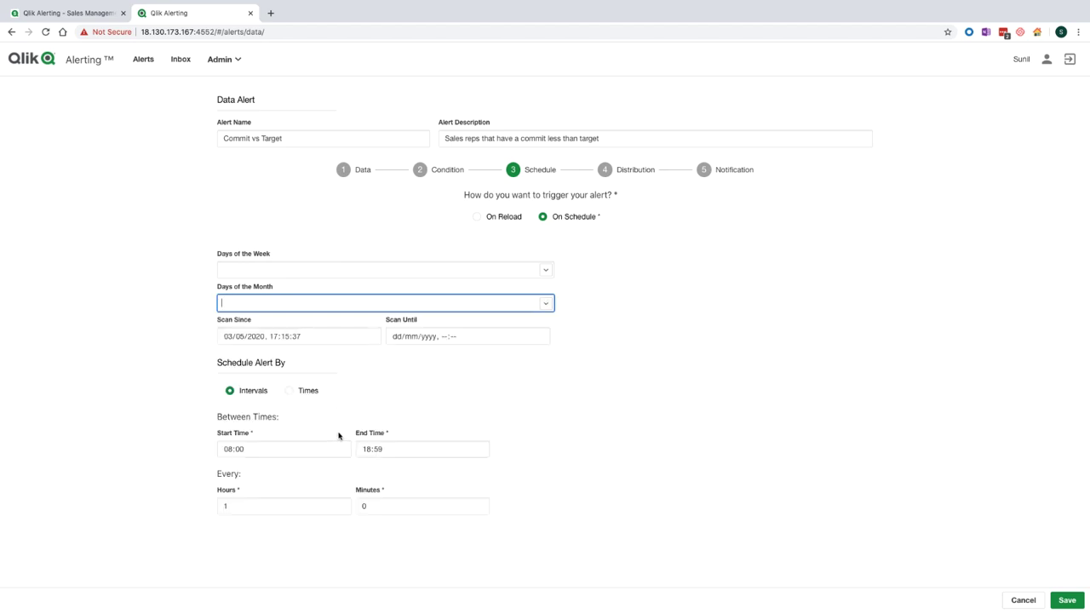
click(290, 391)
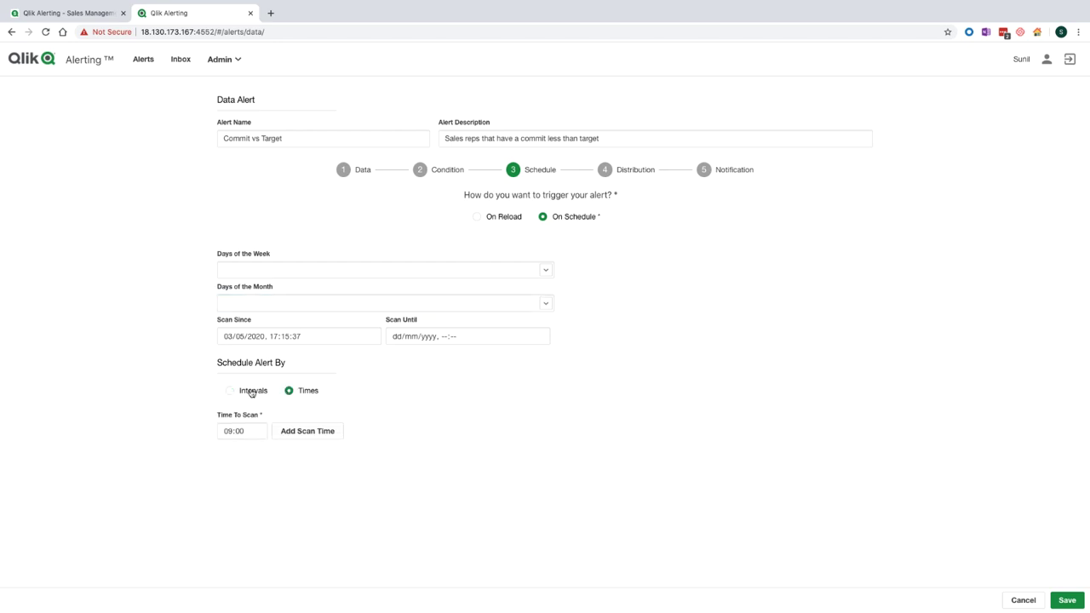
click(251, 391)
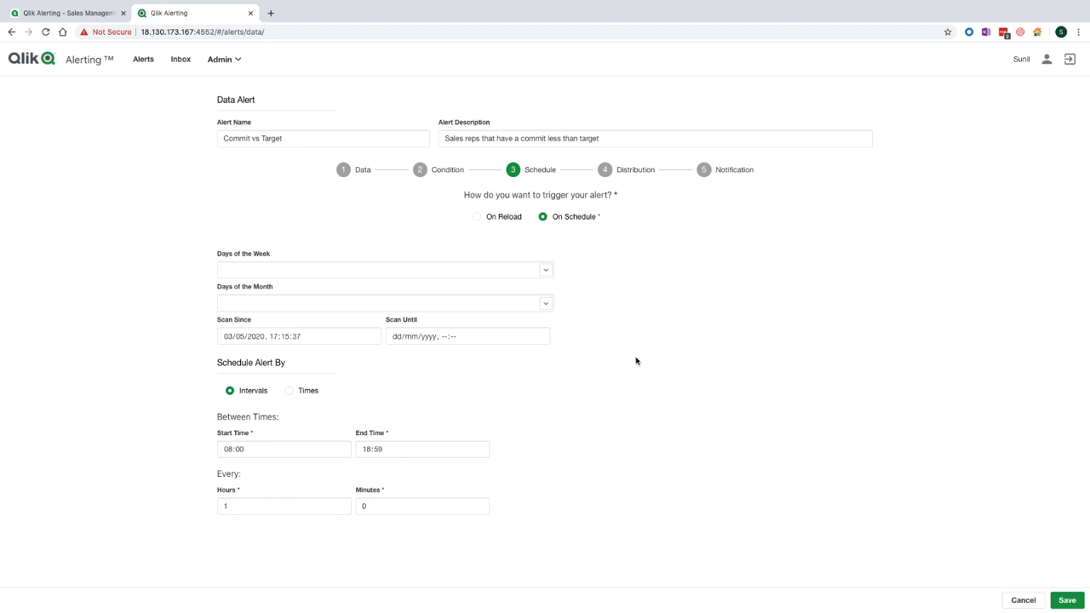
click(490, 218)
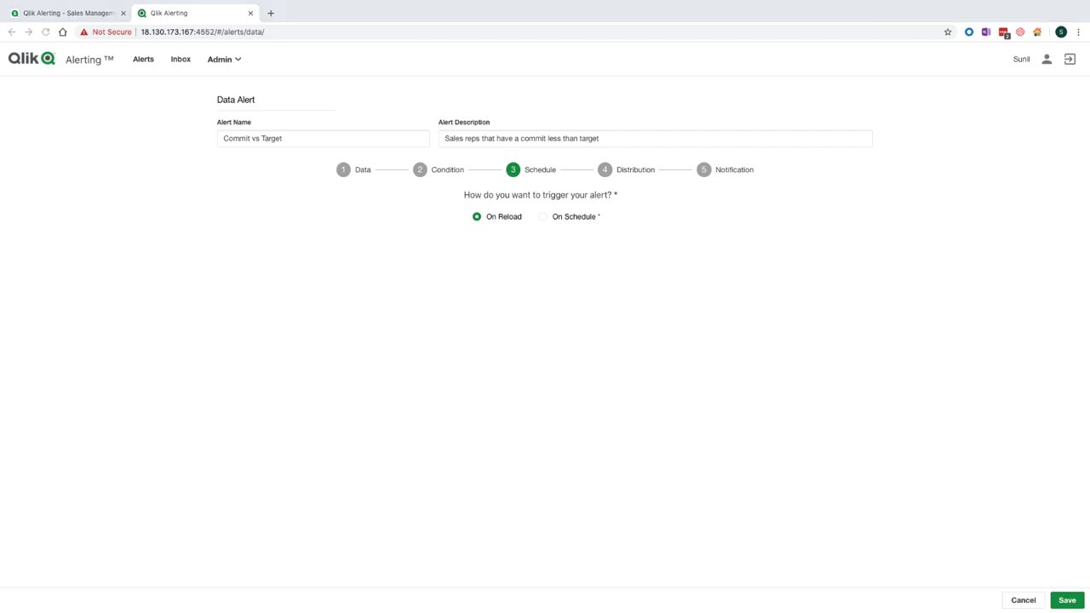
In Distribution, add Mobile to the Email channel and keep the frequency at Every time
click(627, 175)
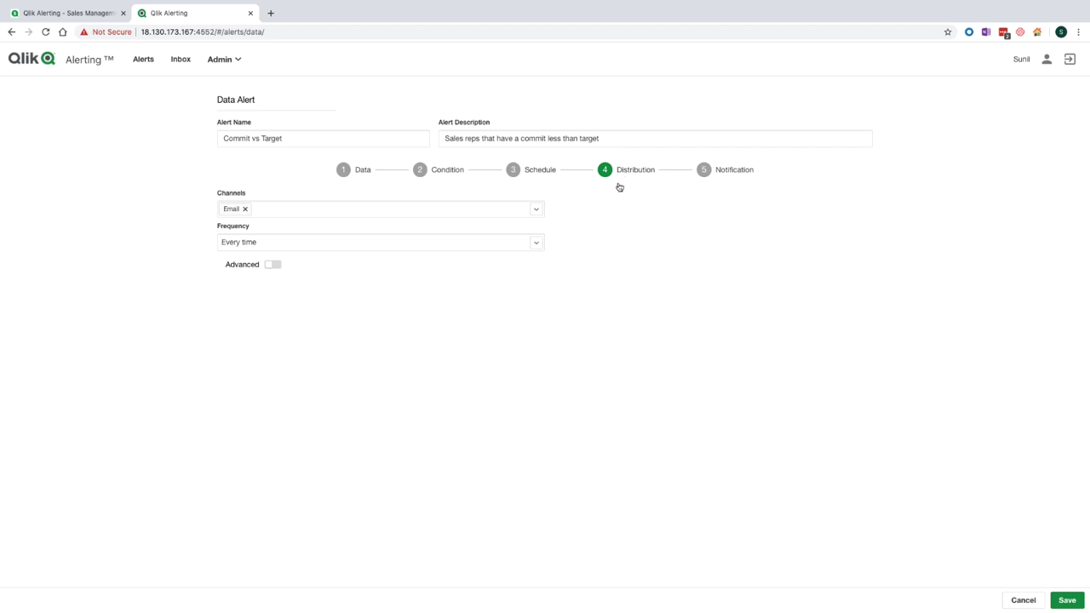
click(537, 212)
click(447, 257)
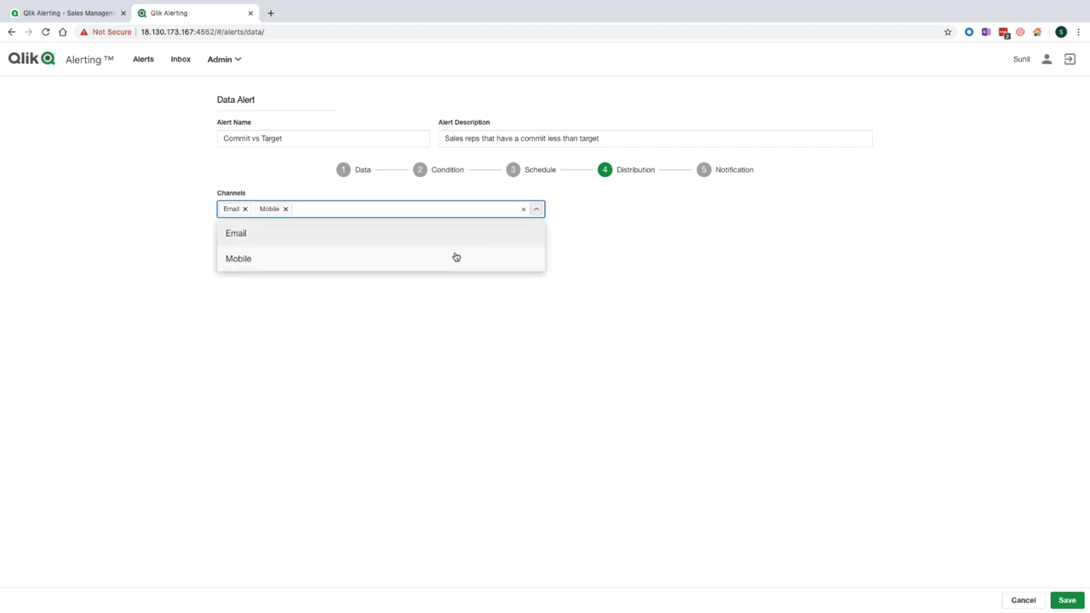
click(594, 274)
click(536, 245)
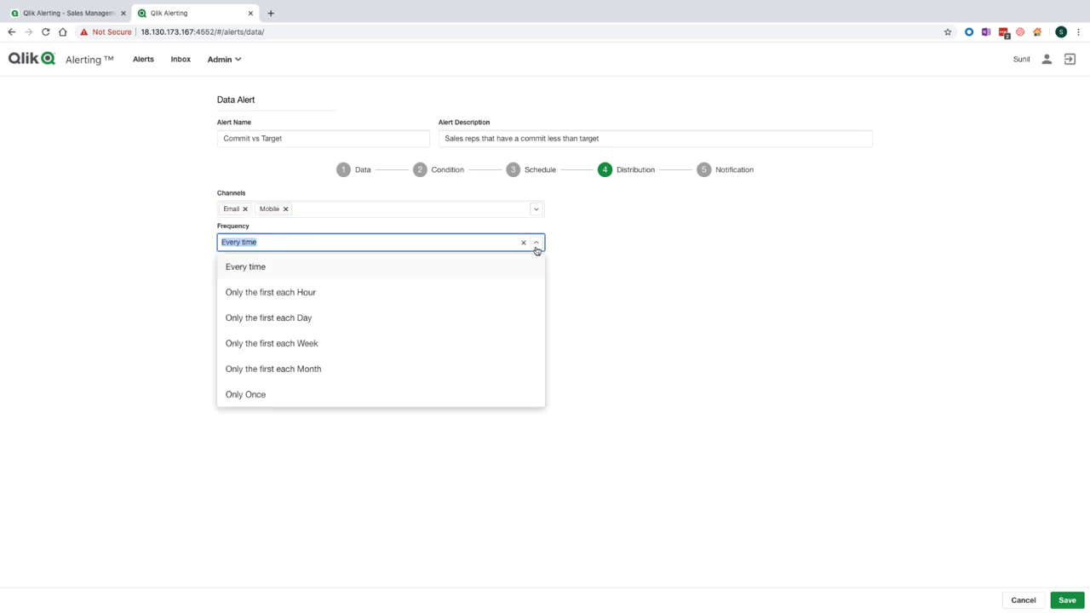
click(538, 246)
Under Advanced settings, assign the Sales Global Leadership group as recipients
click(273, 265)
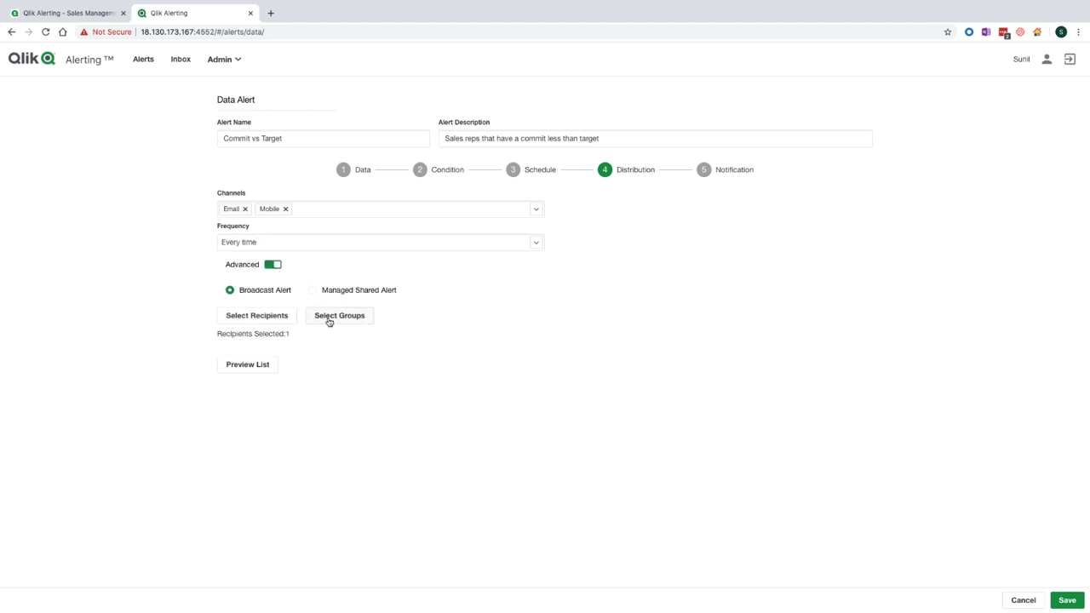
click(329, 320)
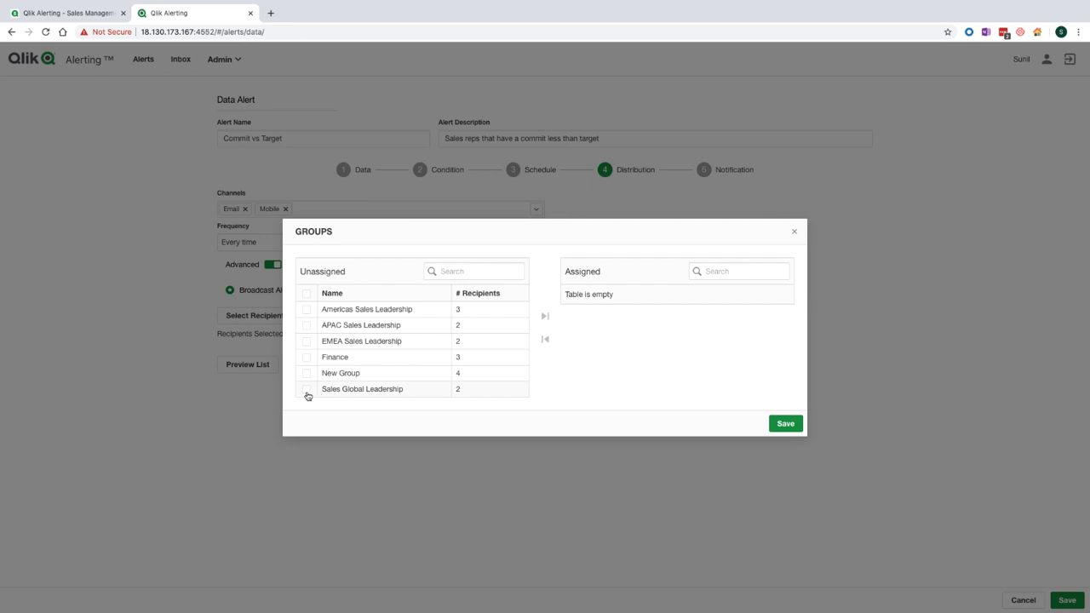
click(306, 390)
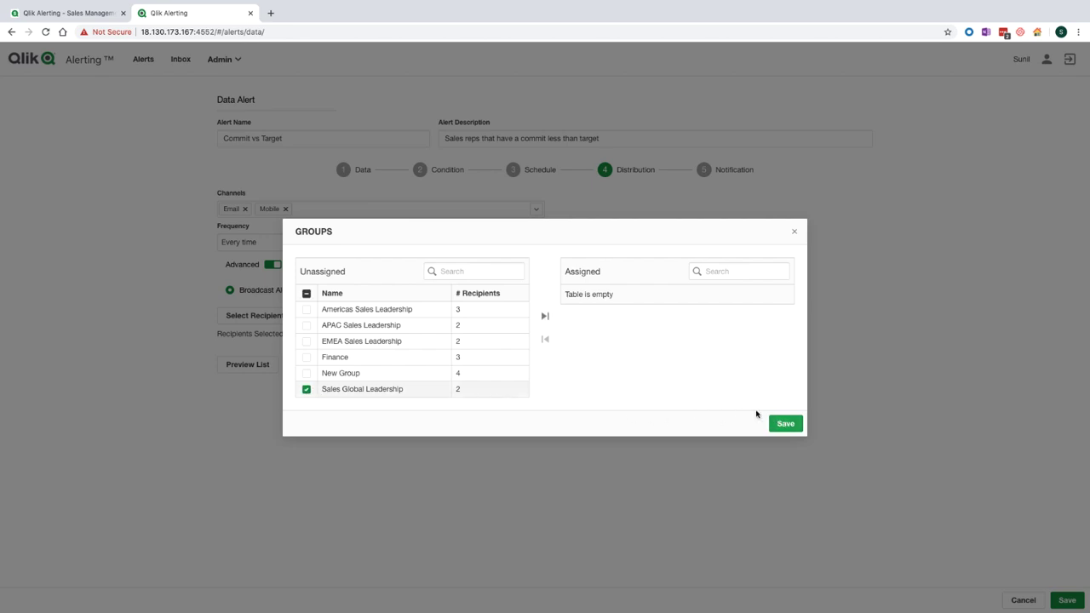
click(545, 316)
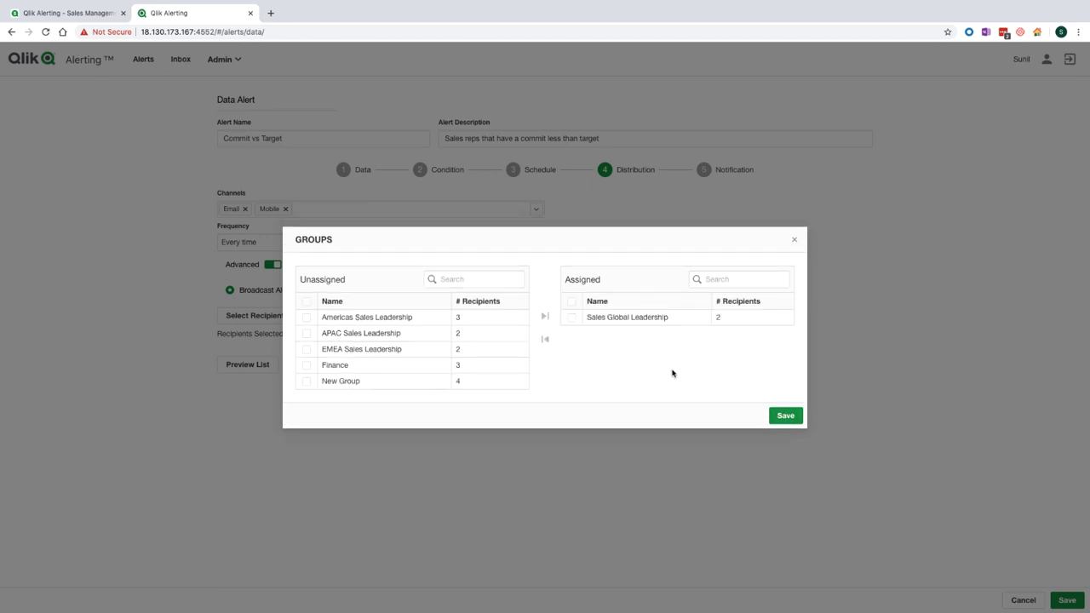
click(785, 416)
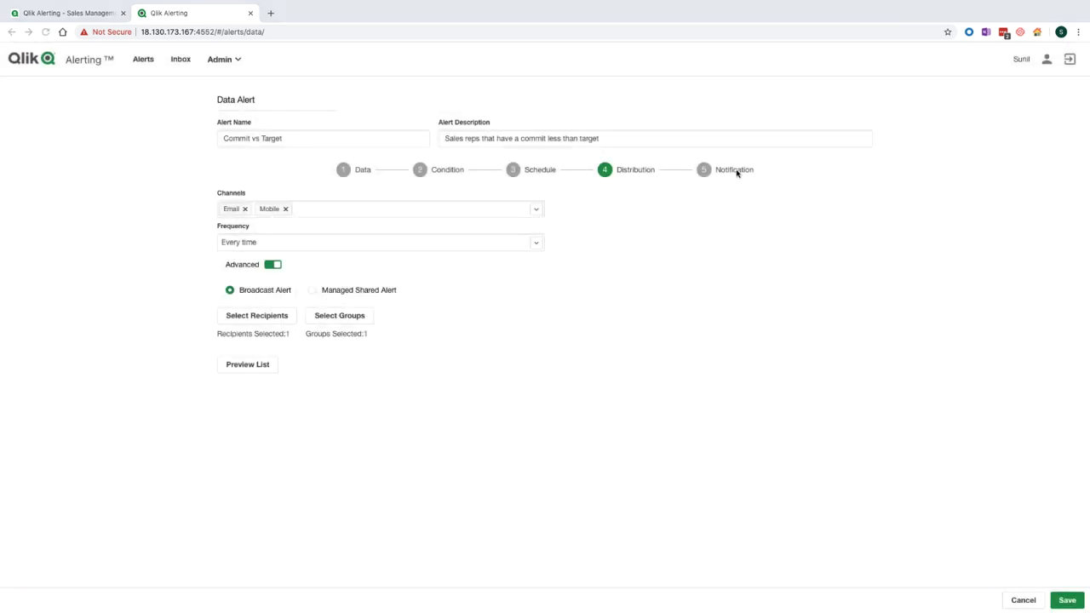
Set a custom notification subject 'Sales reps lower than commit' and save the Commit vs Target alert
click(734, 174)
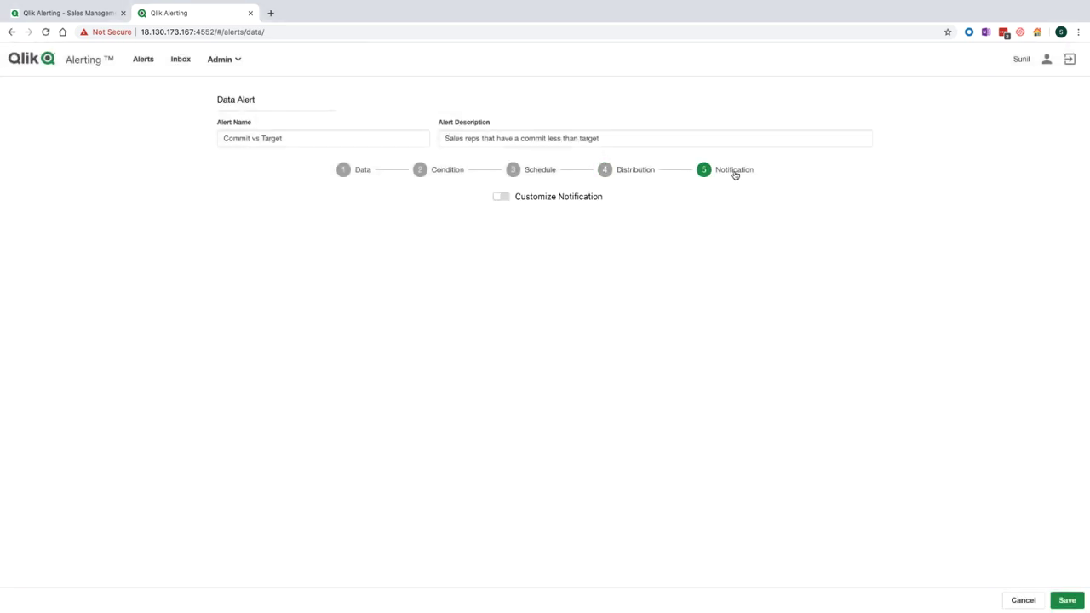
click(502, 199)
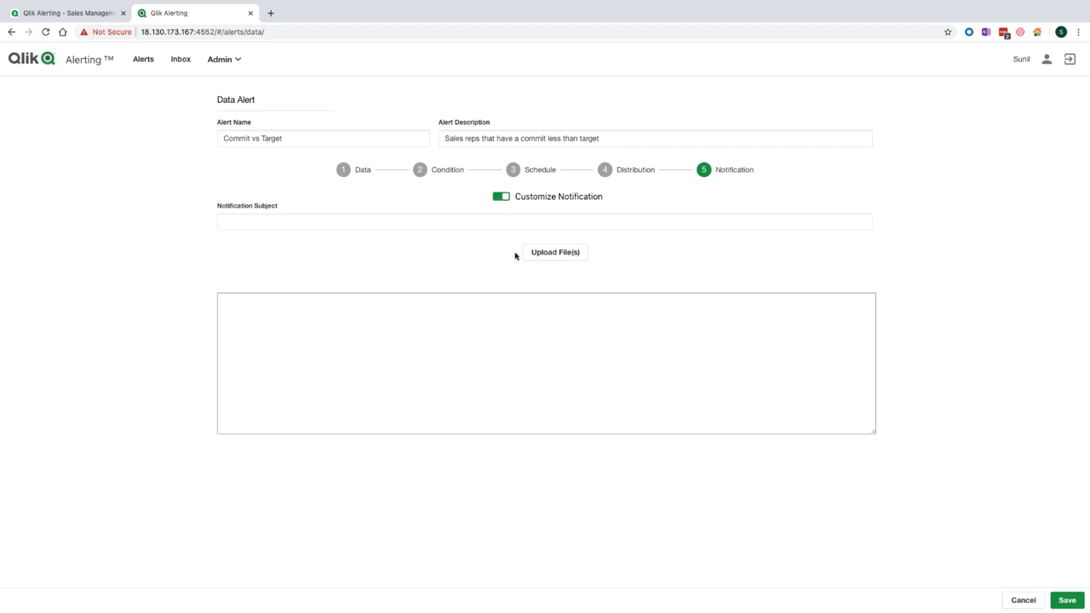
click(495, 224)
text(Sales reps lower than commit)
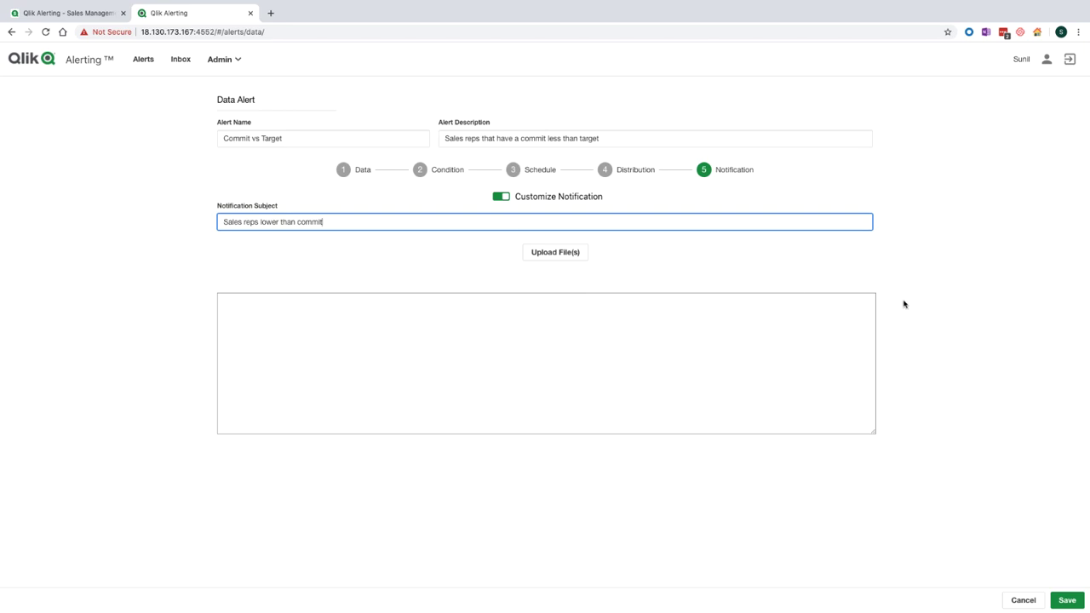
click(906, 305)
click(1066, 598)
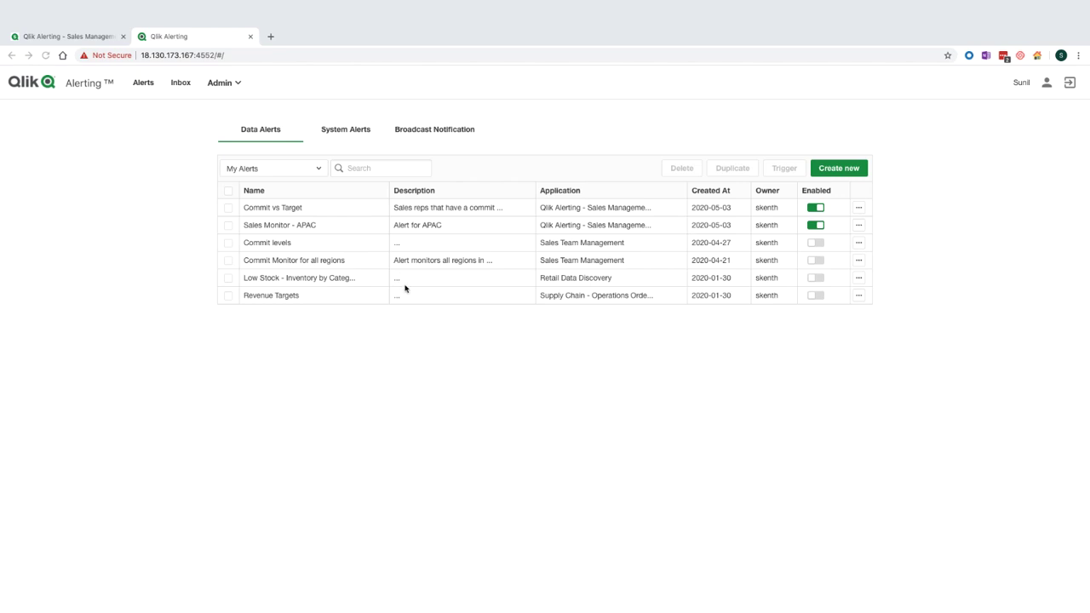
Switch to the System Alerts list on the alerts page
click(349, 131)
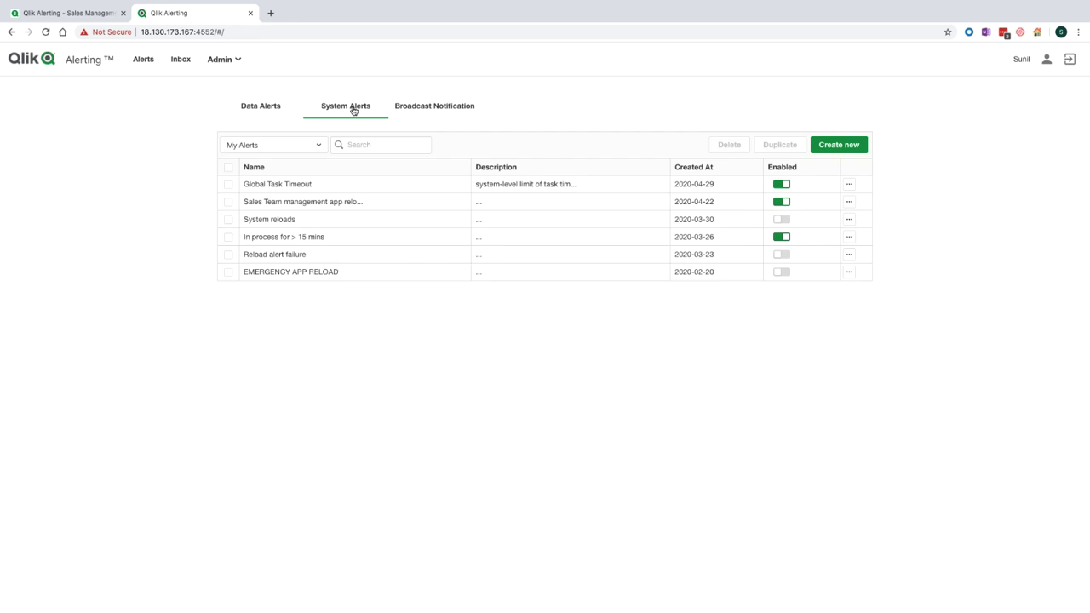
Create a new system alert named 'sales app reload status'
click(837, 145)
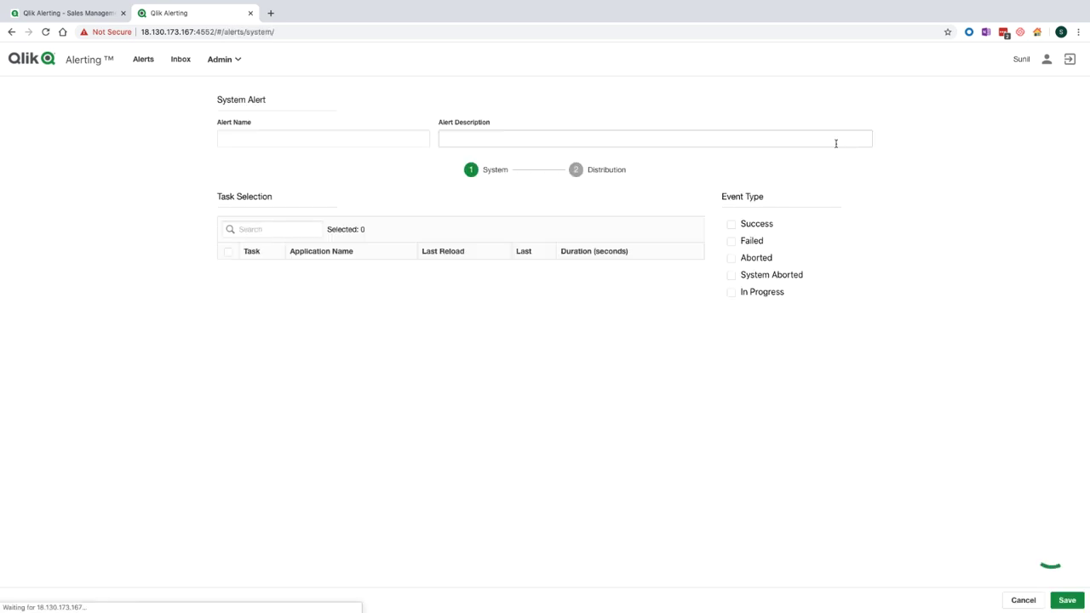
click(361, 140)
text(sales)
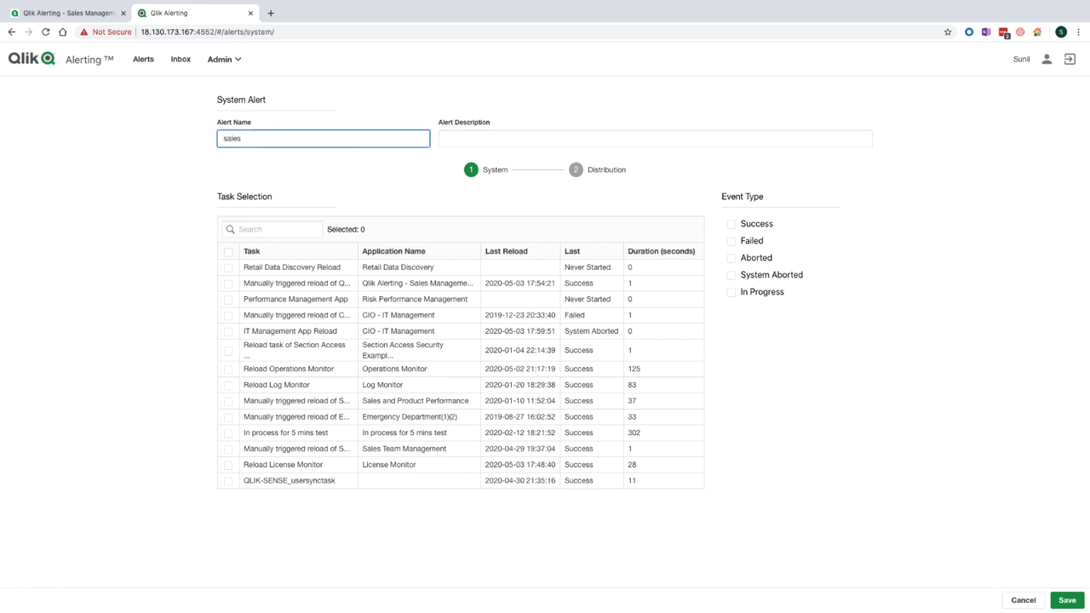
text( app reload status)
Trigger on Failed and In Progress (180 s) for the first 'sales' reload task
click(731, 242)
click(732, 293)
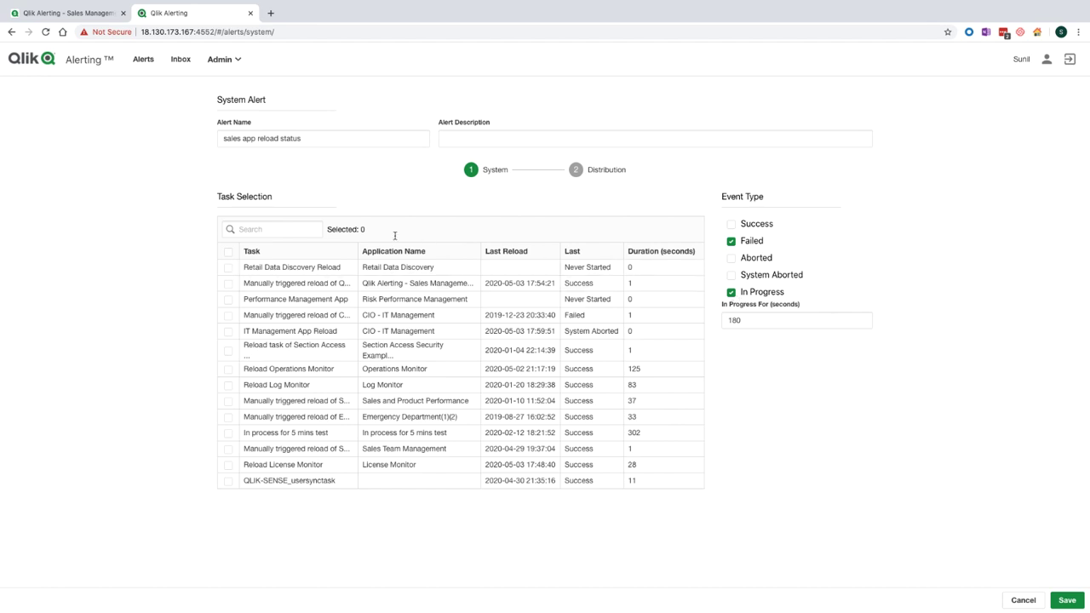
click(252, 227)
text(sales)
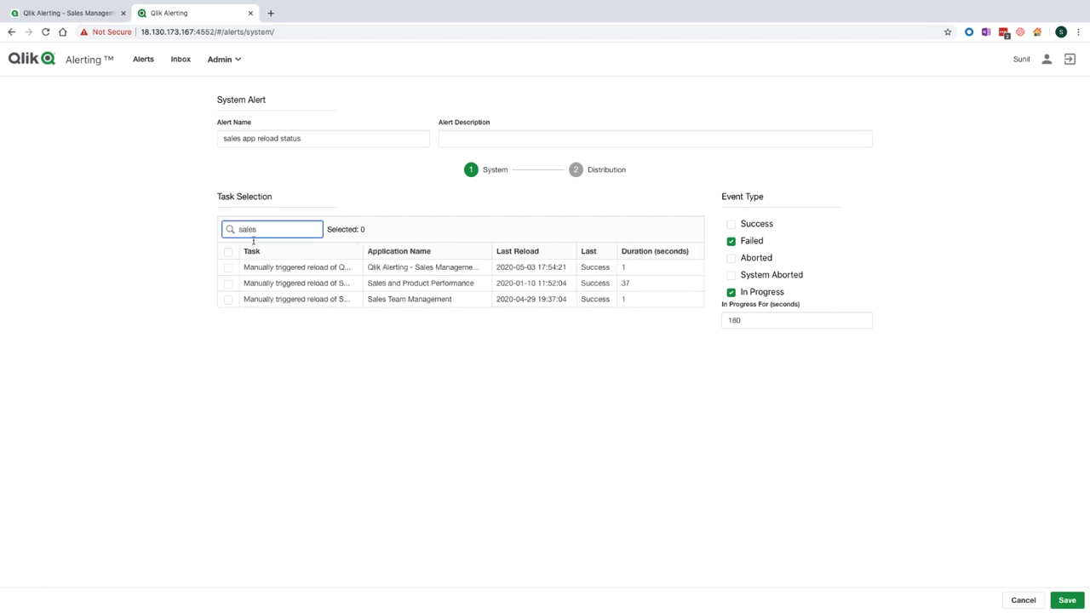
click(229, 268)
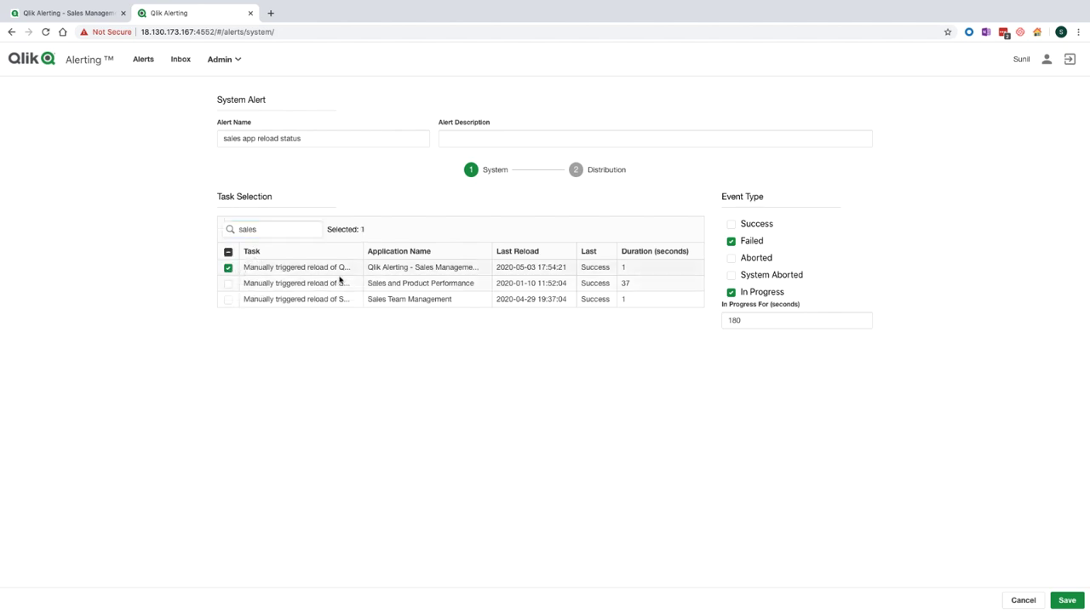
Assign demo2 and demo3 as additional recipients and save the sales app reload status alert
click(598, 171)
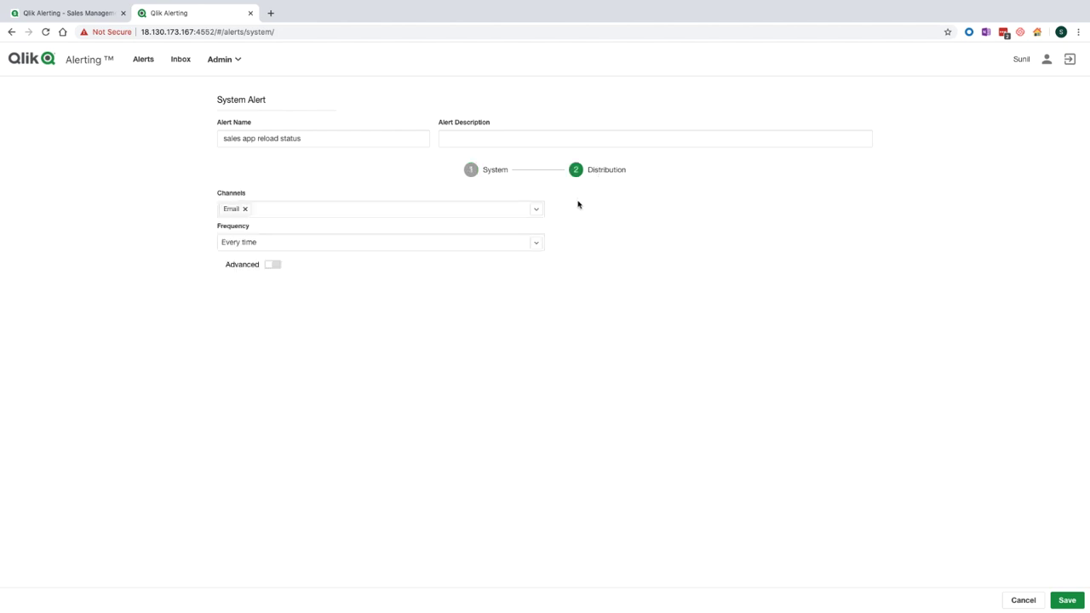
click(270, 265)
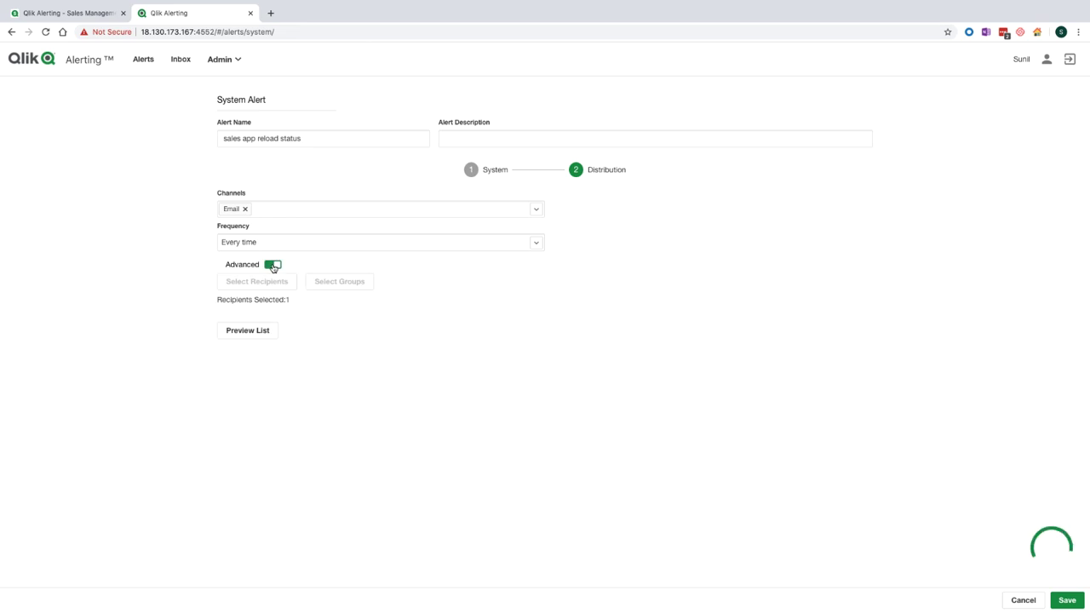
click(274, 283)
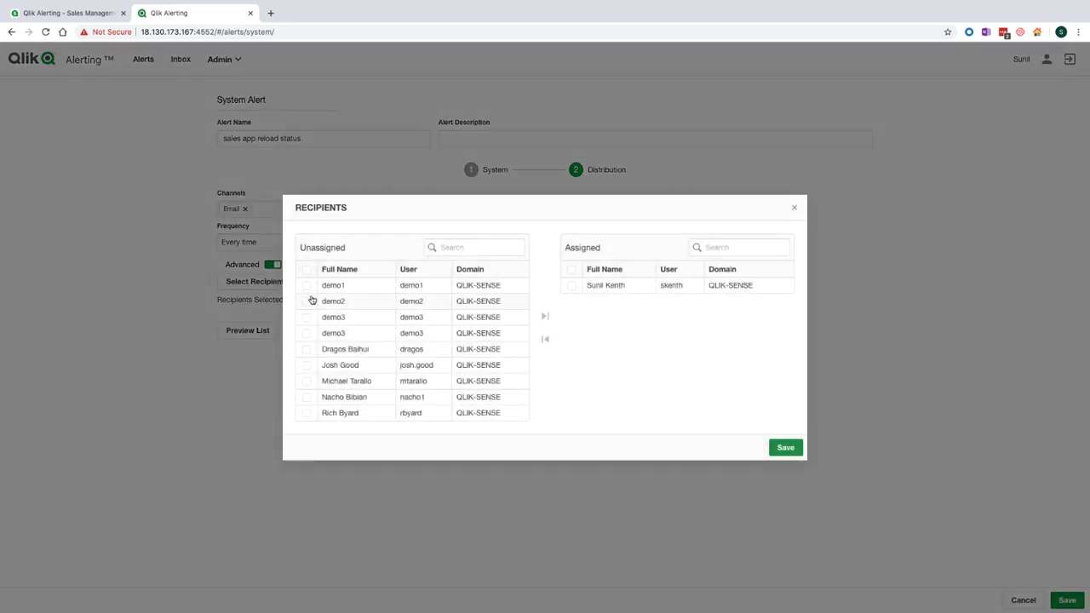
click(306, 300)
click(308, 317)
click(545, 317)
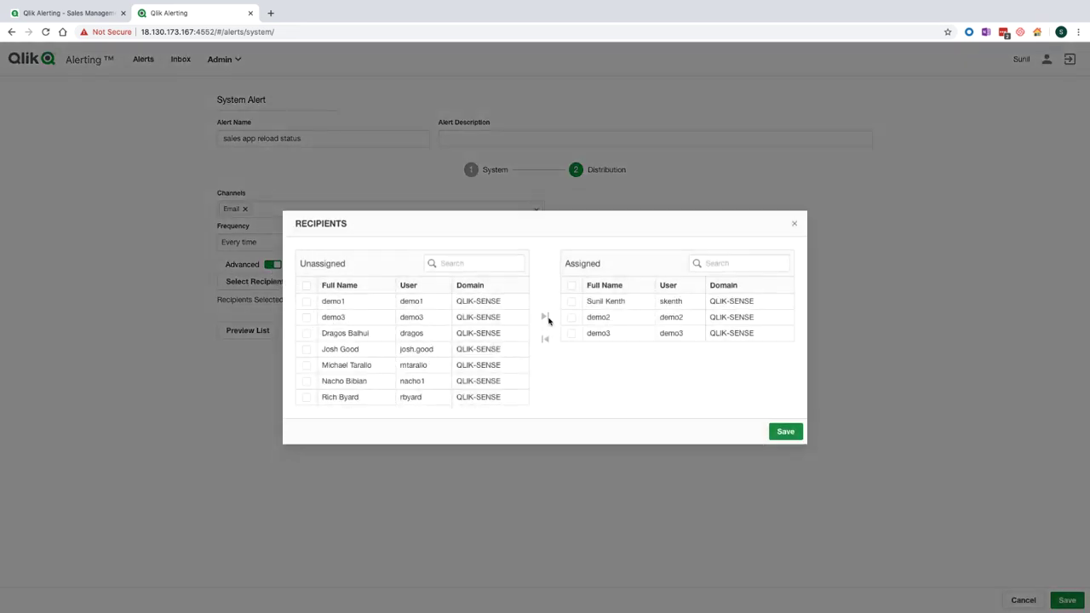
click(784, 432)
click(1065, 601)
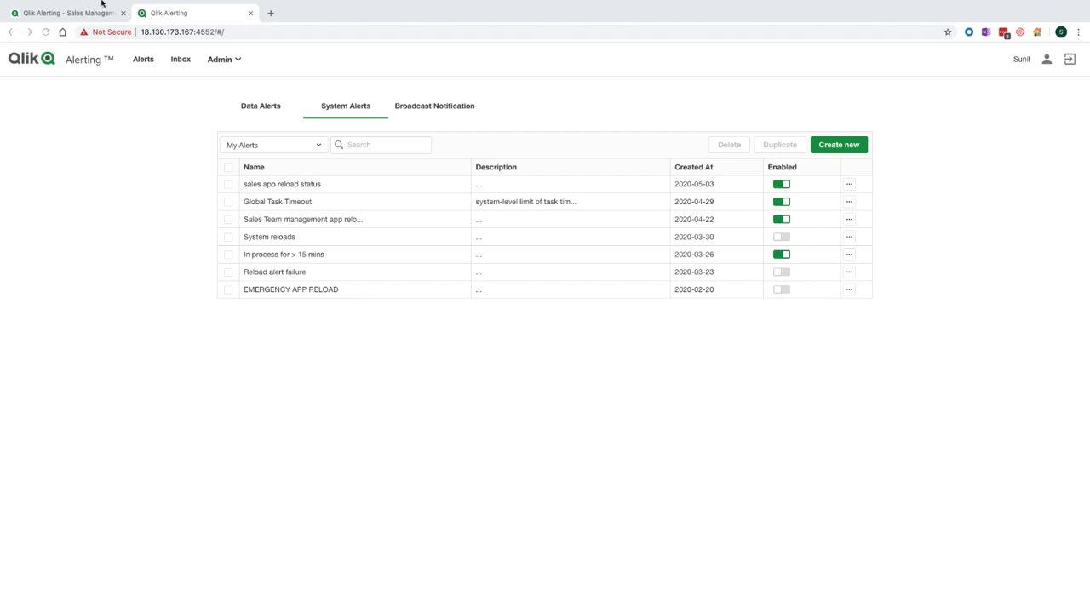
Bring Outlook forward and open the Sales Monitor - APAC alert-created email, then close it
mouse_move(95, 6)
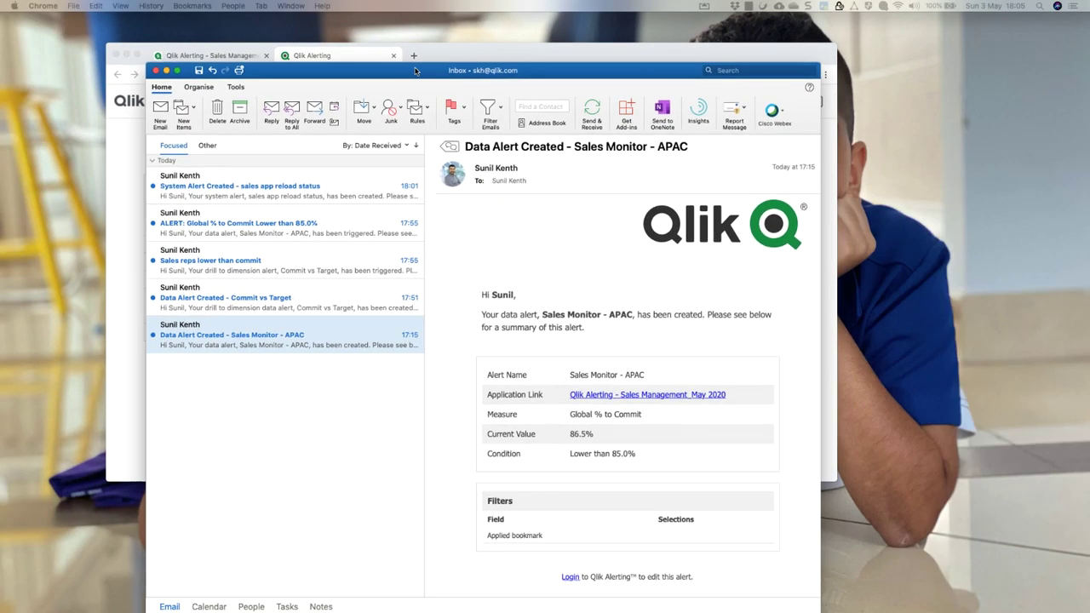
drag(415, 71, 424, 38)
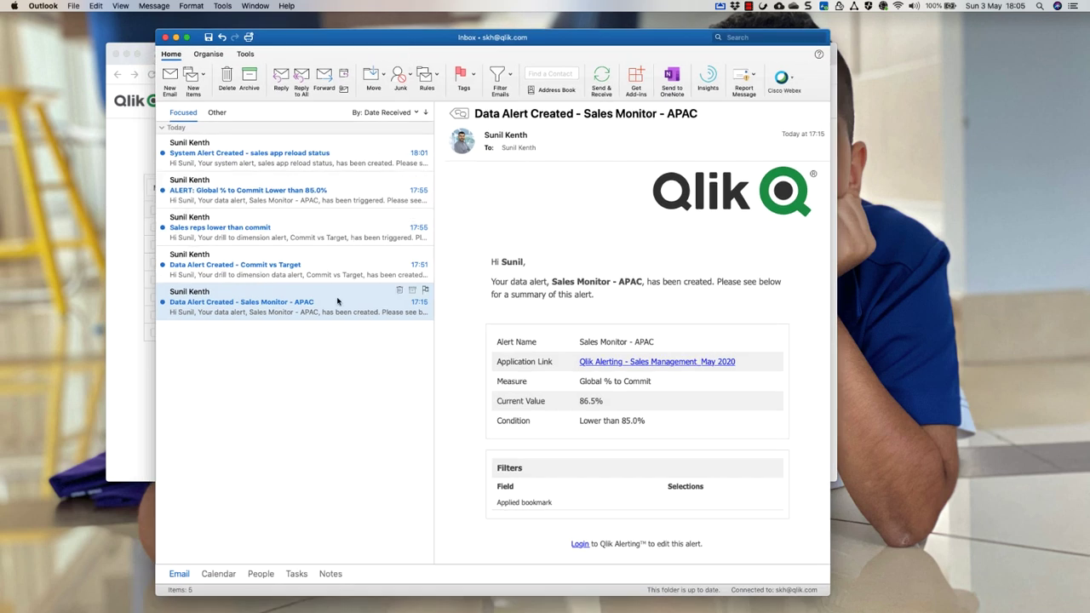
double_click(309, 299)
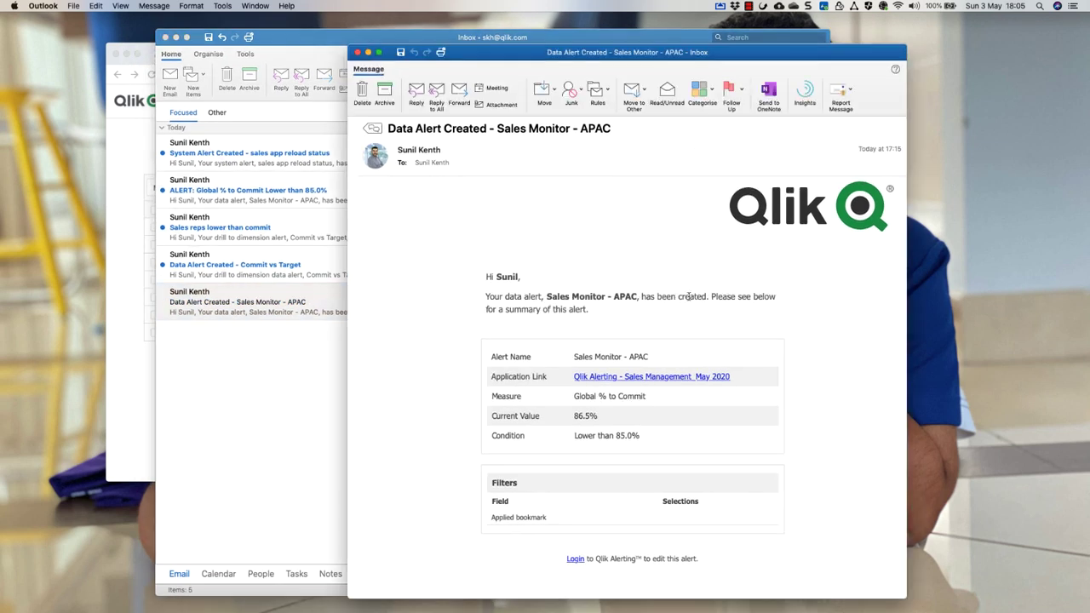
double_click(689, 296)
click(358, 52)
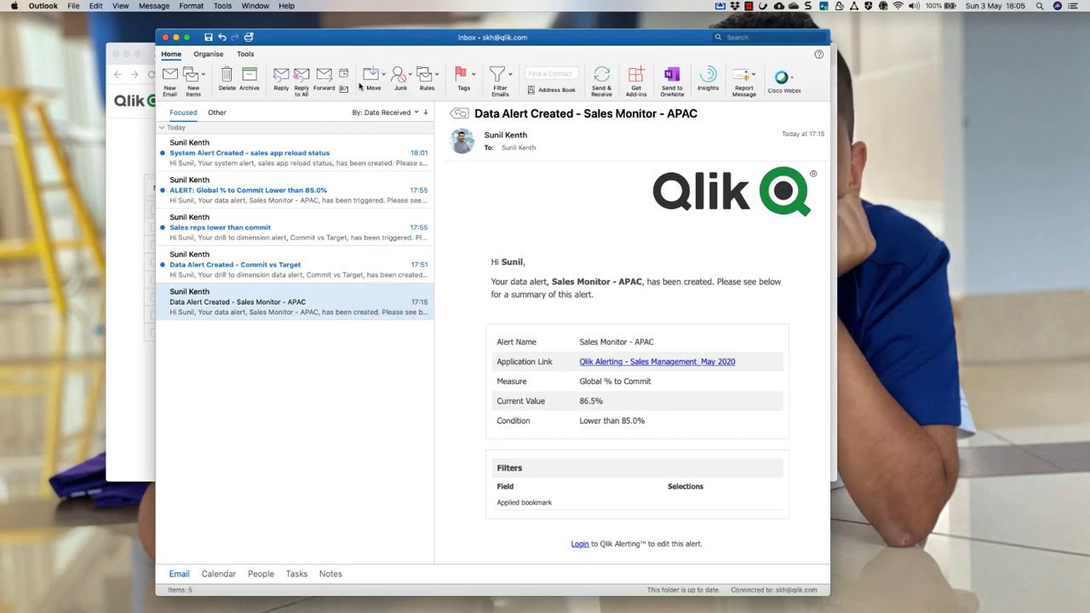
Open and close the Commit vs Target email, then show the Global % to Commit email
click(328, 262)
double_click(318, 265)
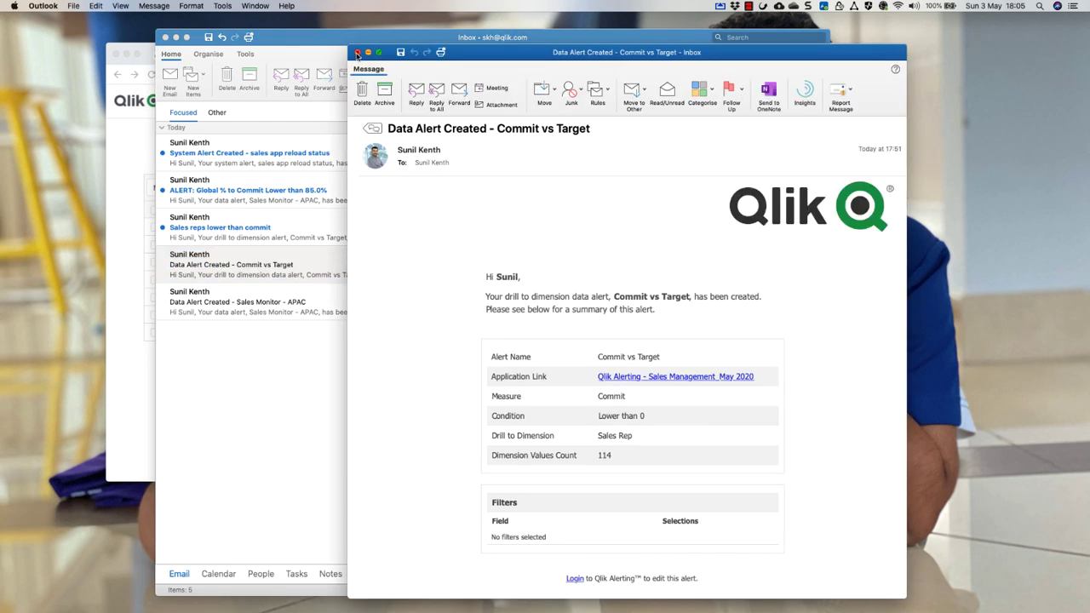
click(357, 53)
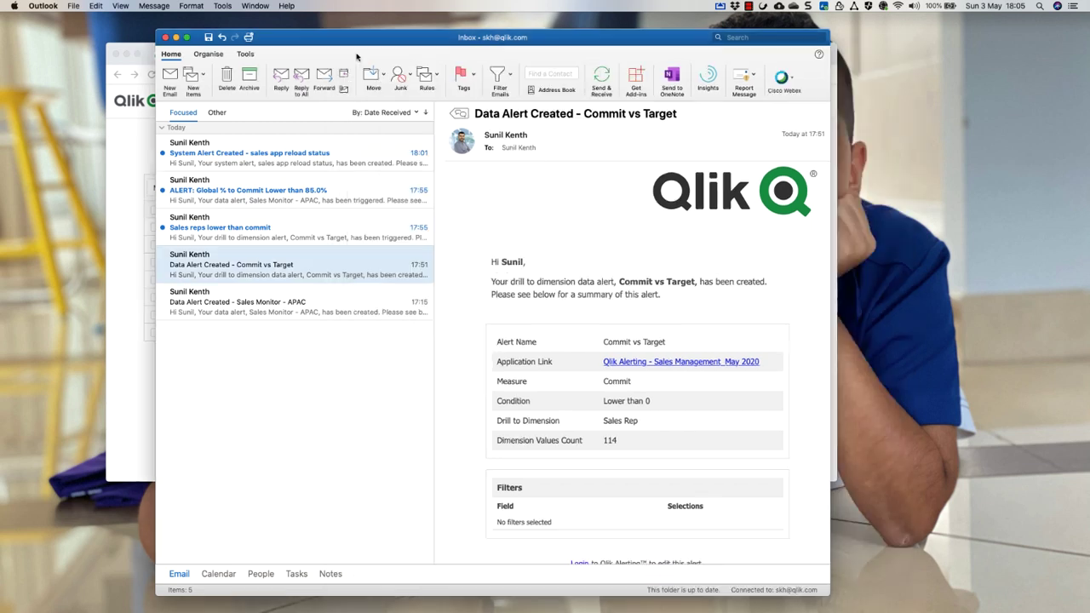
click(350, 188)
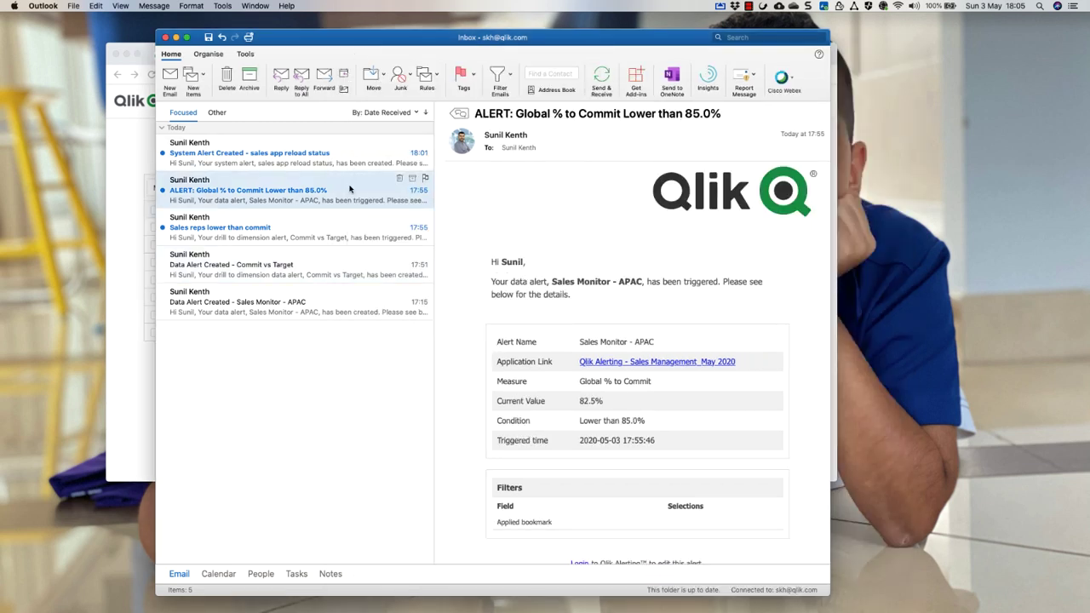
Open the 'ALERT: Global % to Commit Lower than 85.0%' email separately and scroll through it
double_click(350, 189)
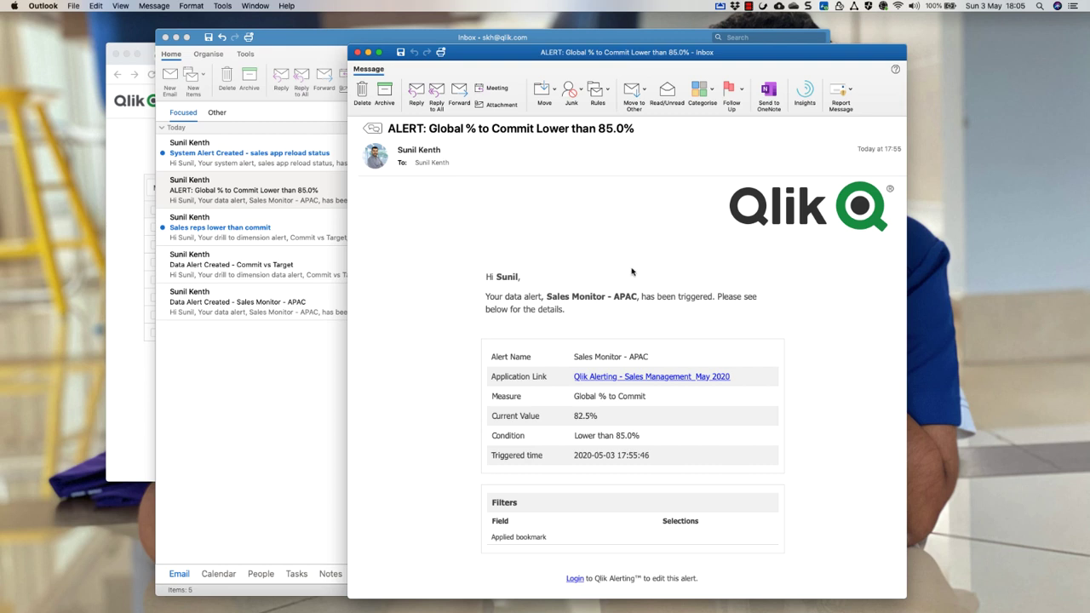
scroll(720, 304, down, 1)
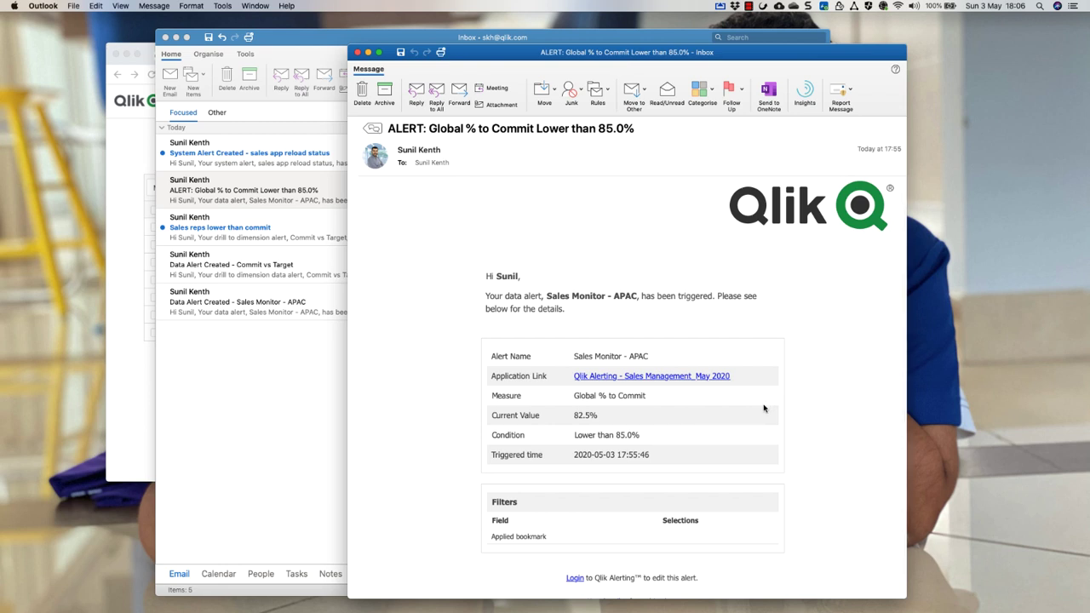
scroll(742, 446, up, 1)
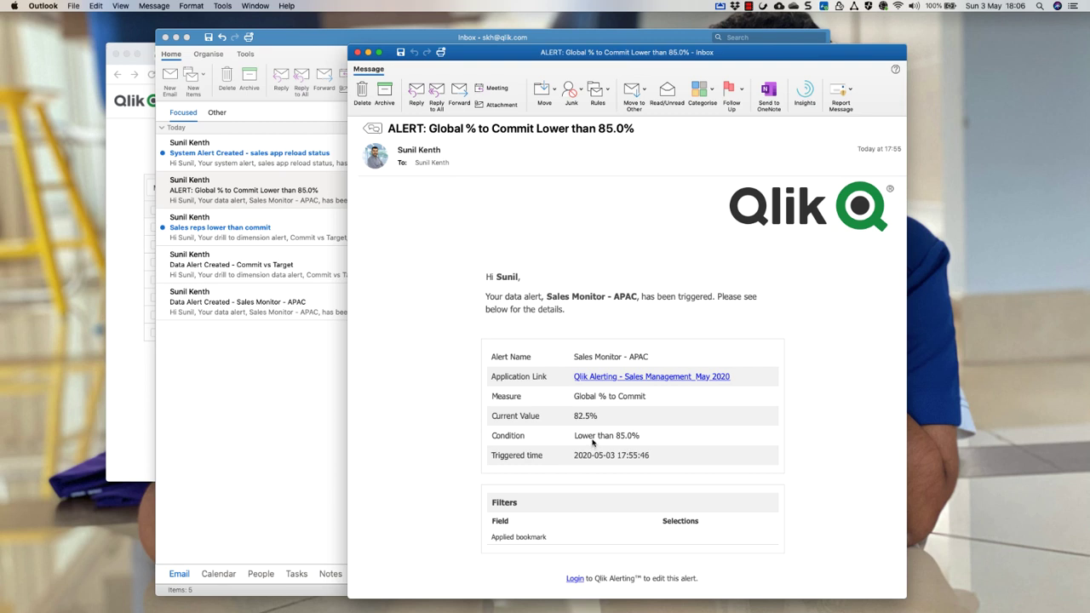
click(647, 381)
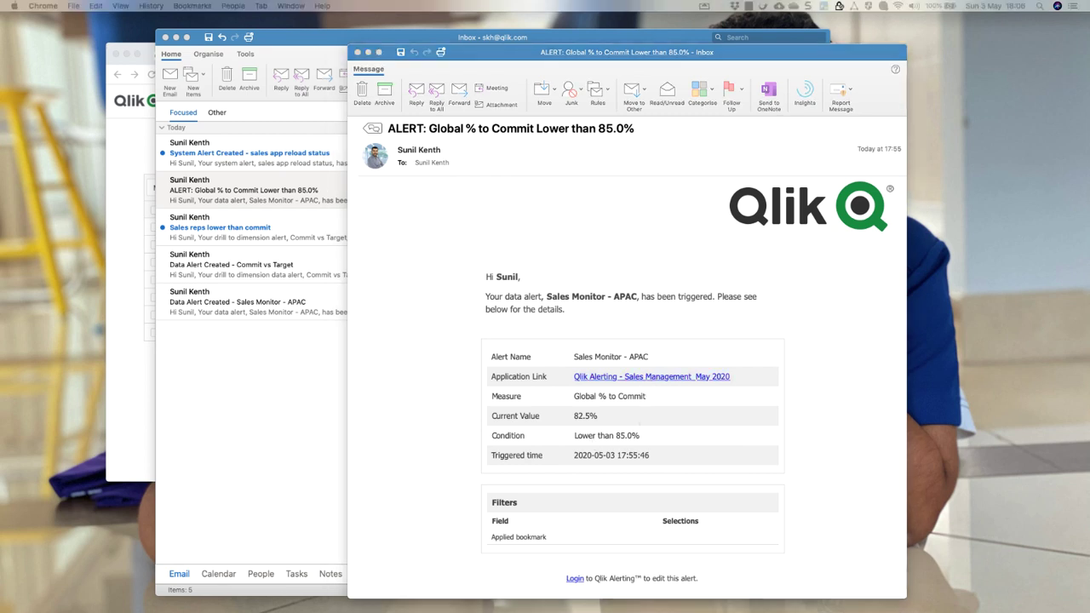
drag(526, 311, 246, 80)
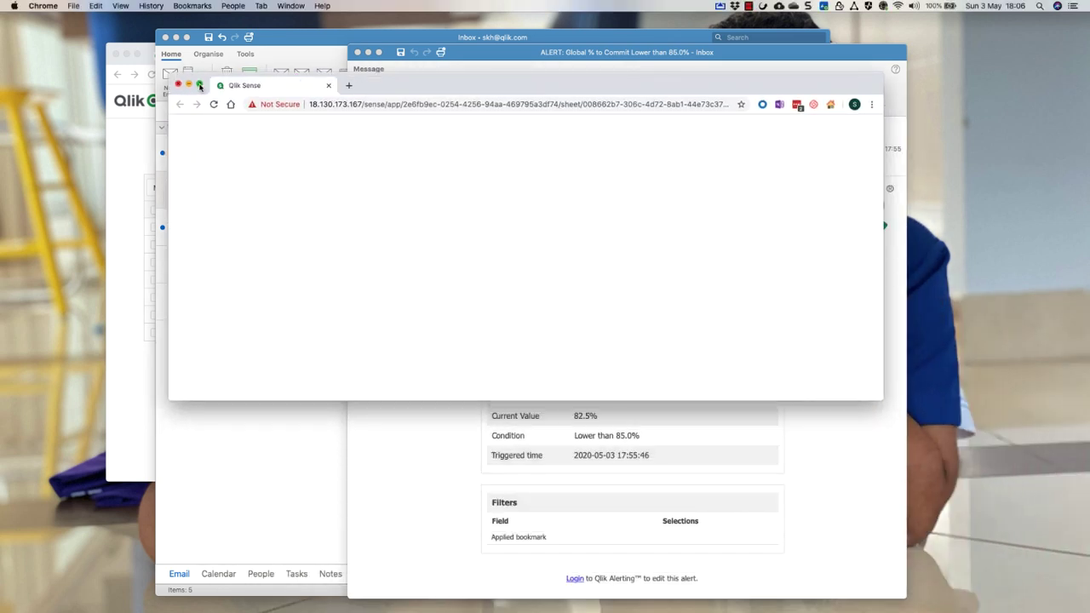
drag(605, 400, 626, 579)
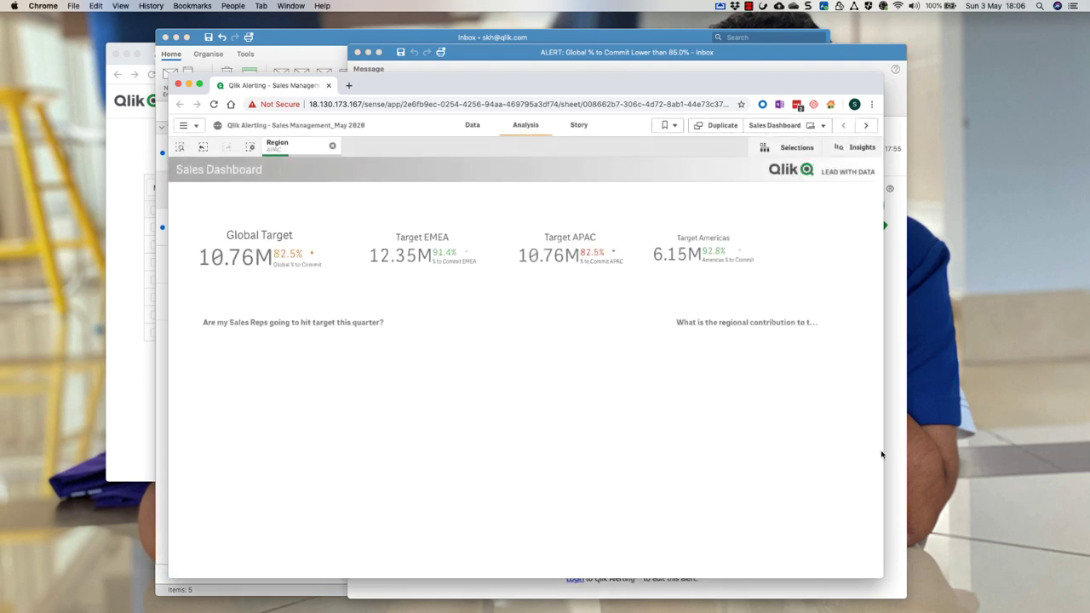
drag(883, 455, 986, 460)
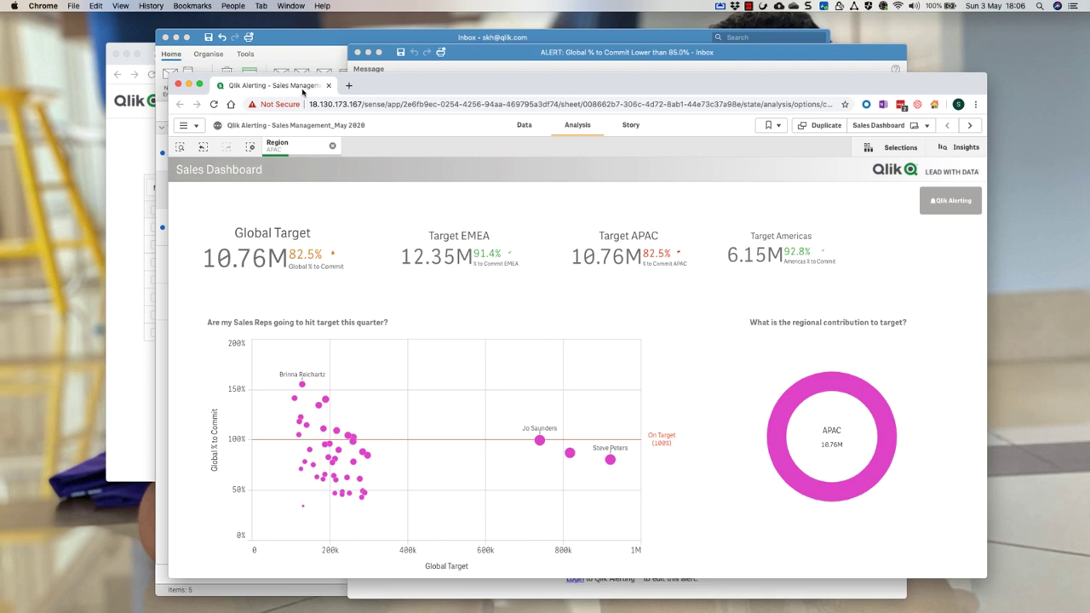
click(327, 86)
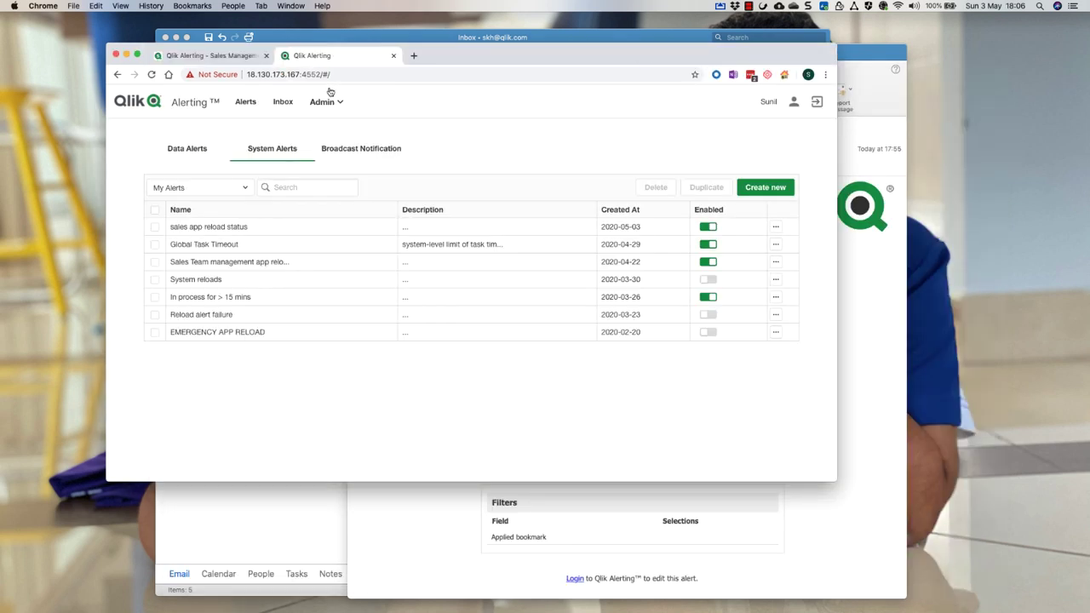
Open the Sales reps lower than commit email, noting its 66 dimension values
click(895, 460)
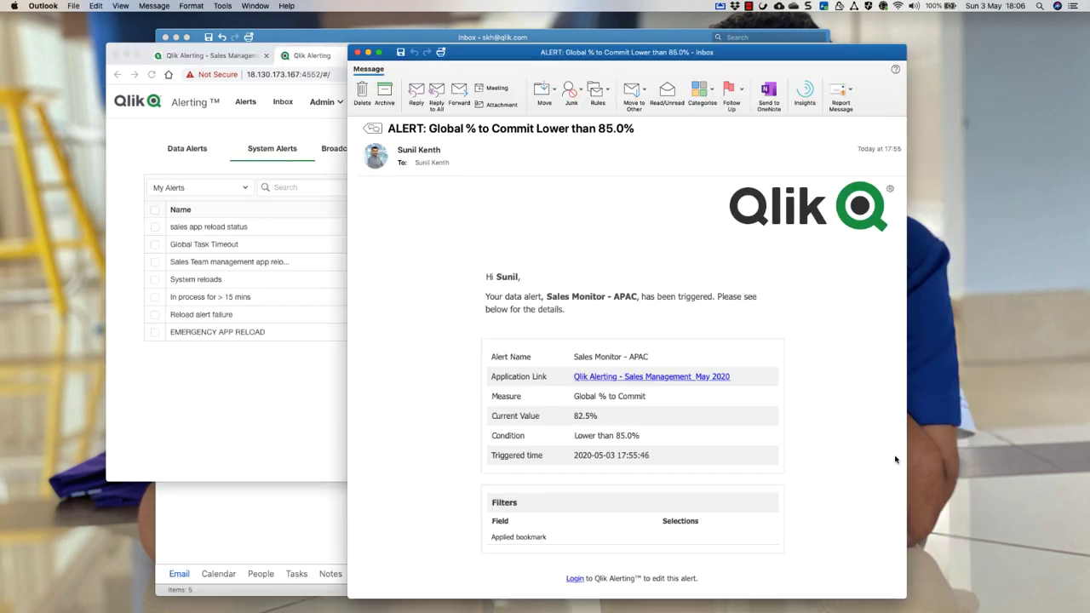
click(287, 509)
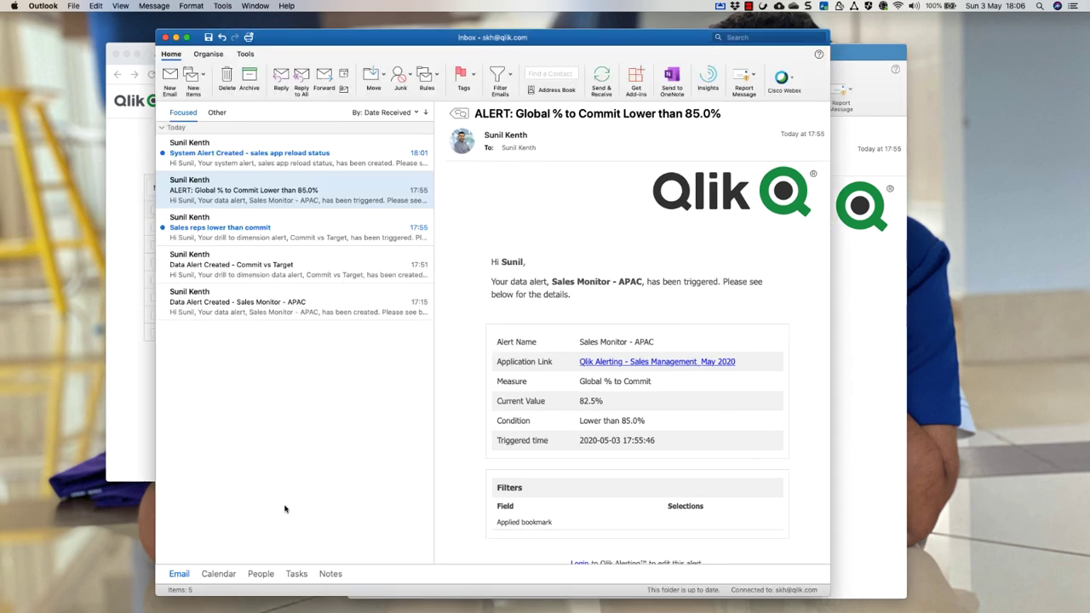
click(292, 238)
double_click(294, 237)
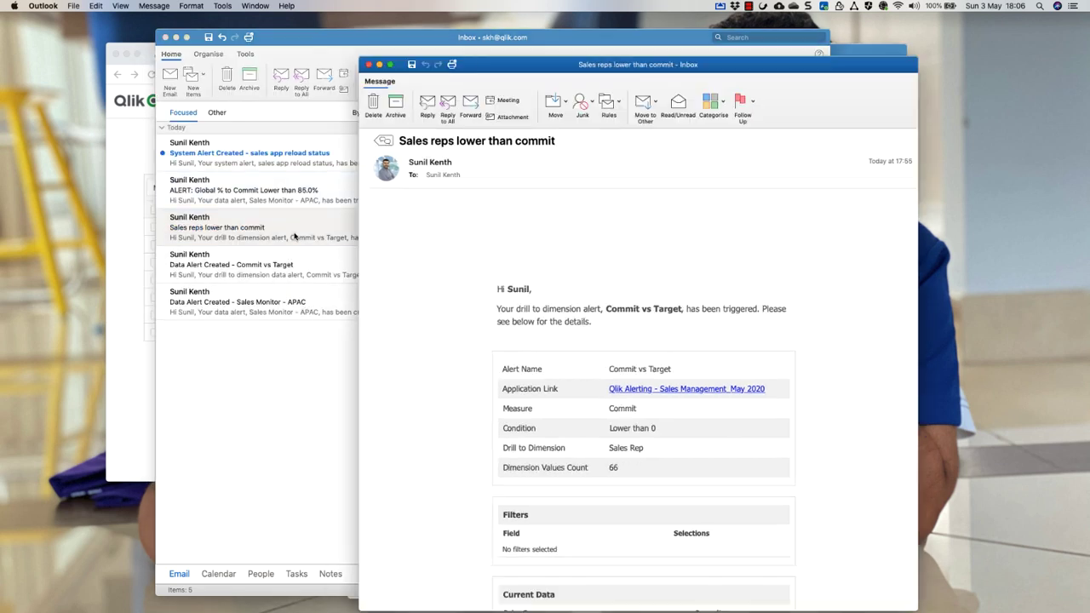
double_click(613, 468)
Scroll to the Current Data table and follow a sales rep's link into Qlik Sense
scroll(823, 470, down, 2)
scroll(823, 471, down, 5)
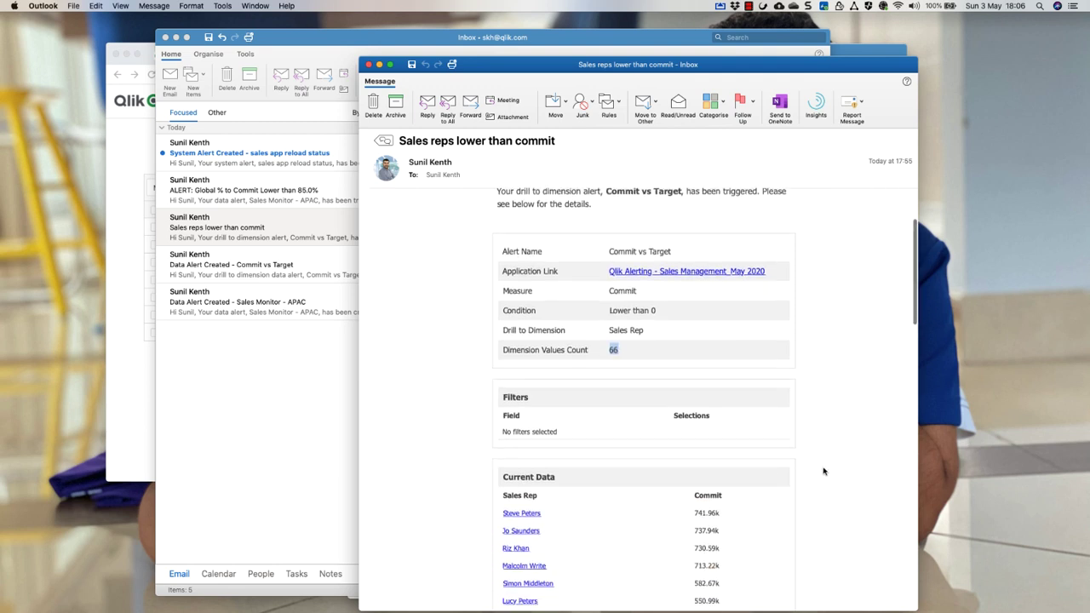
scroll(824, 471, down, 3)
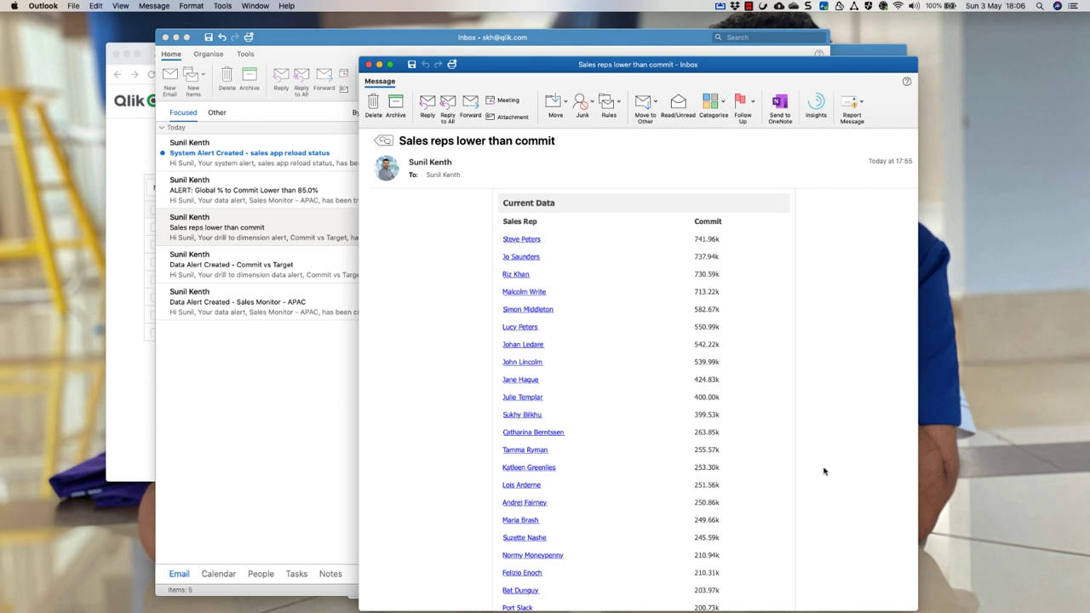
click(519, 312)
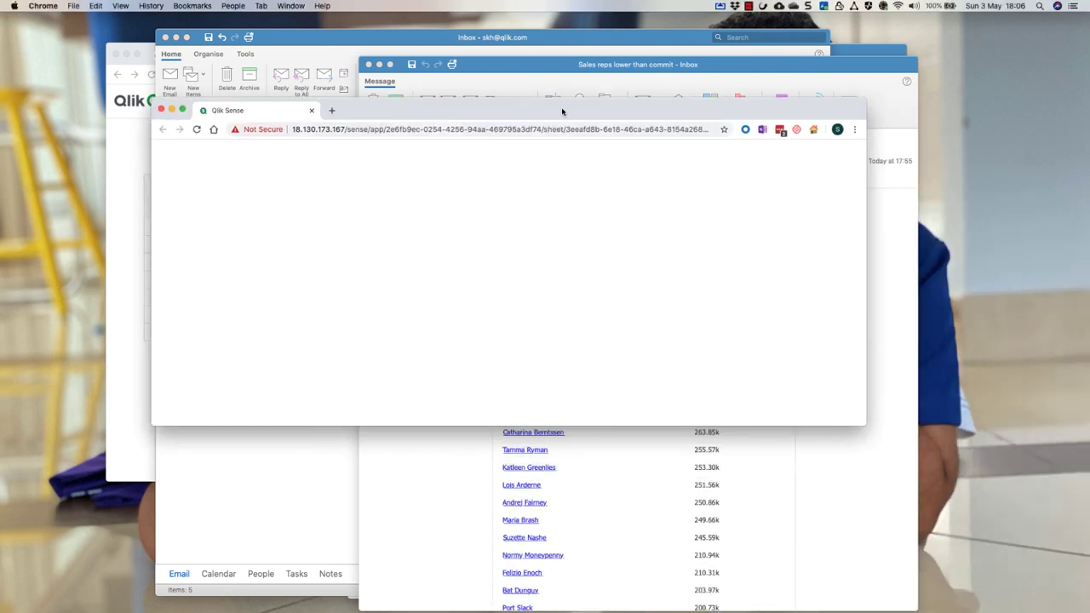
Move the Qlik Sense window up and left and stretch it taller while the sheet loads
drag(565, 110, 546, 55)
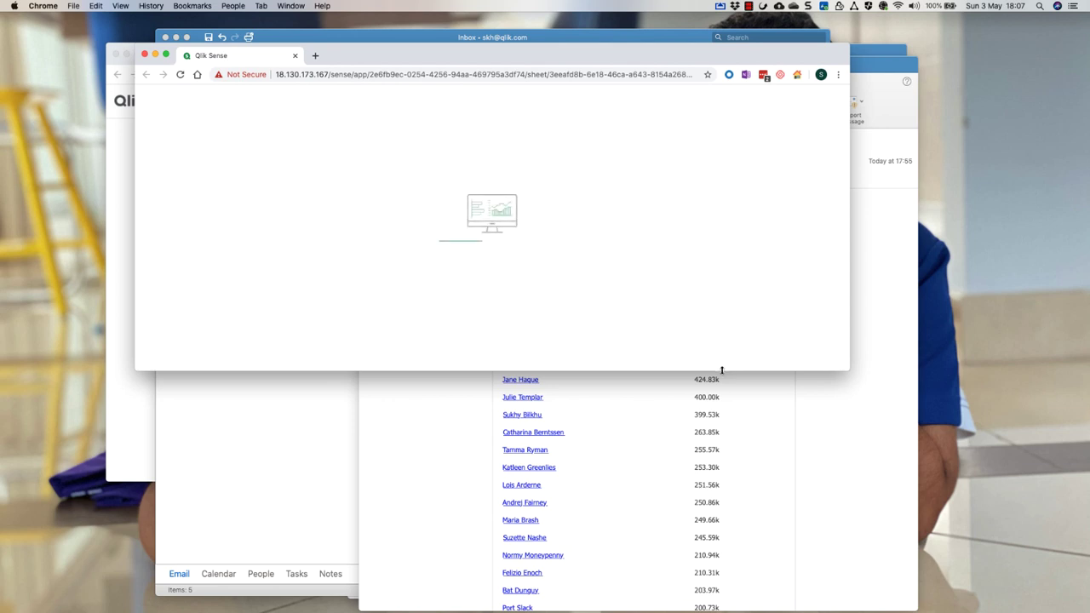
drag(723, 370, 721, 570)
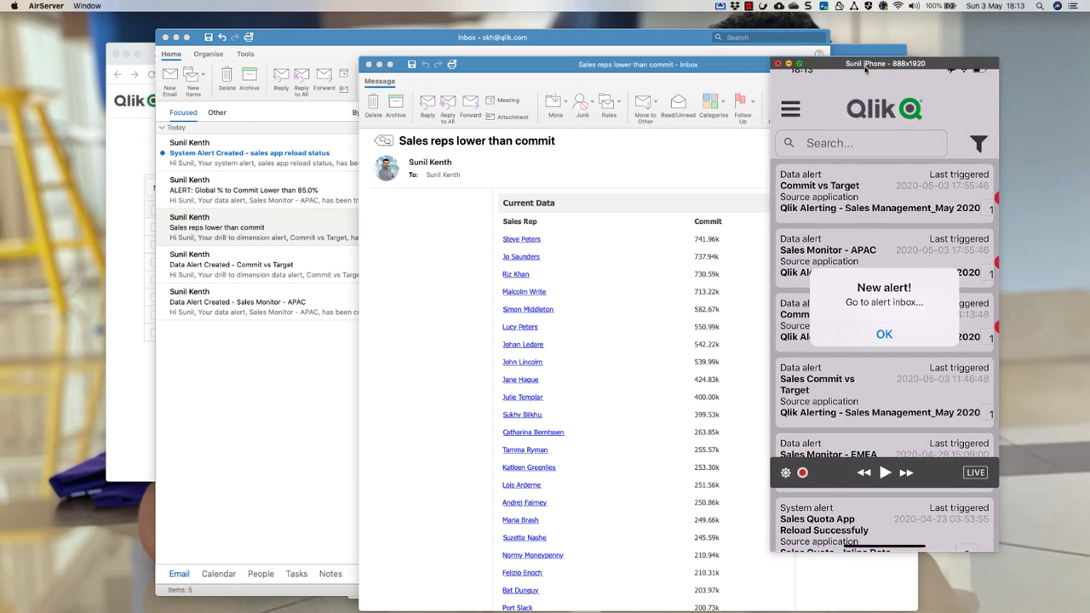
On the phone, dismiss the New alert notice and review the Commit vs Target triggered entry's details
click(884, 334)
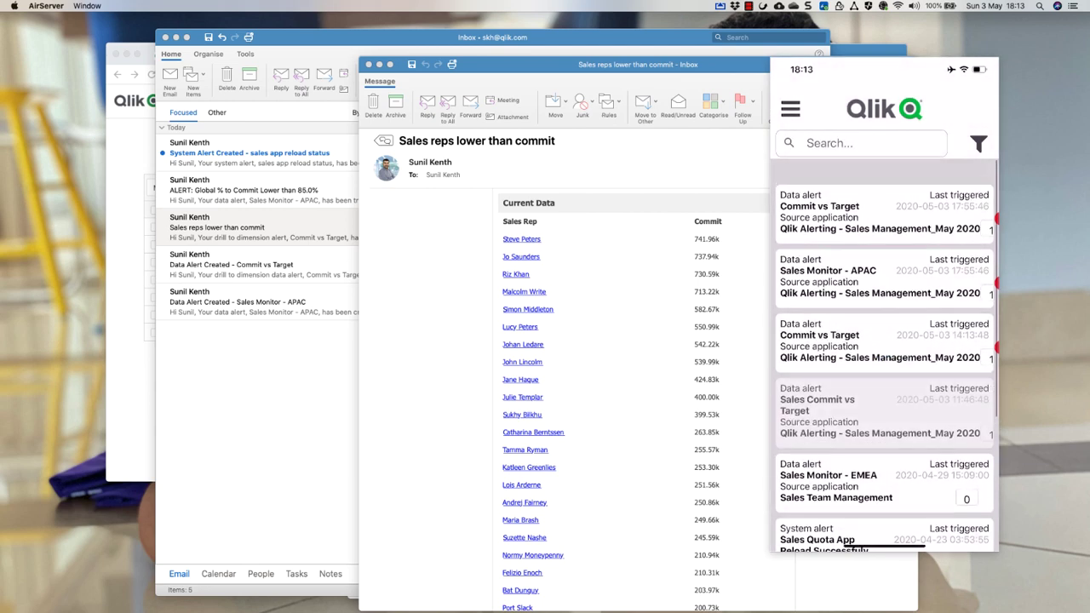
click(883, 192)
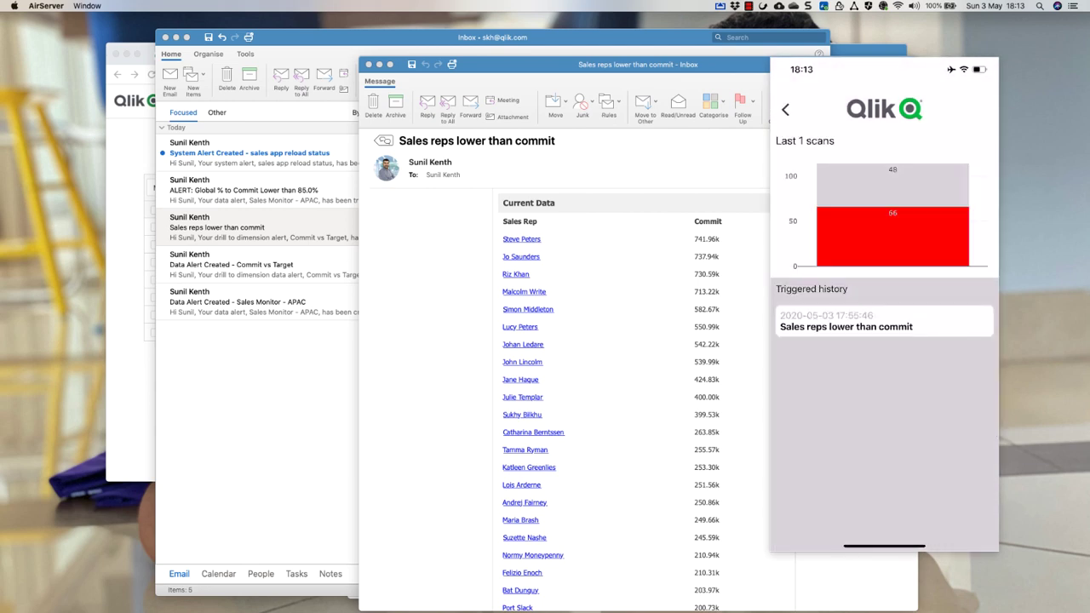
click(890, 334)
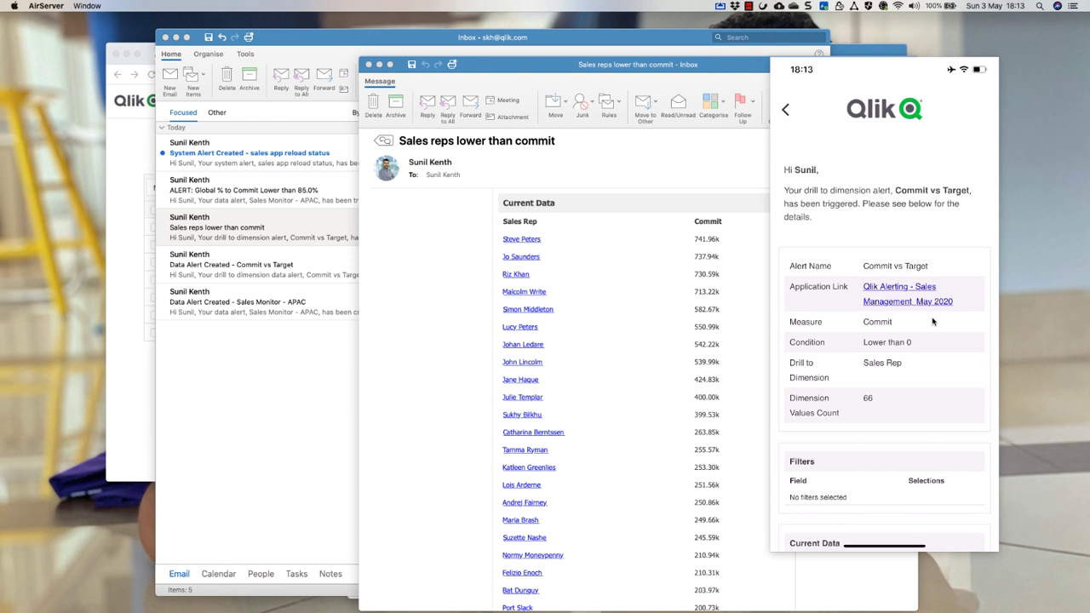
scroll(932, 321, down, 5)
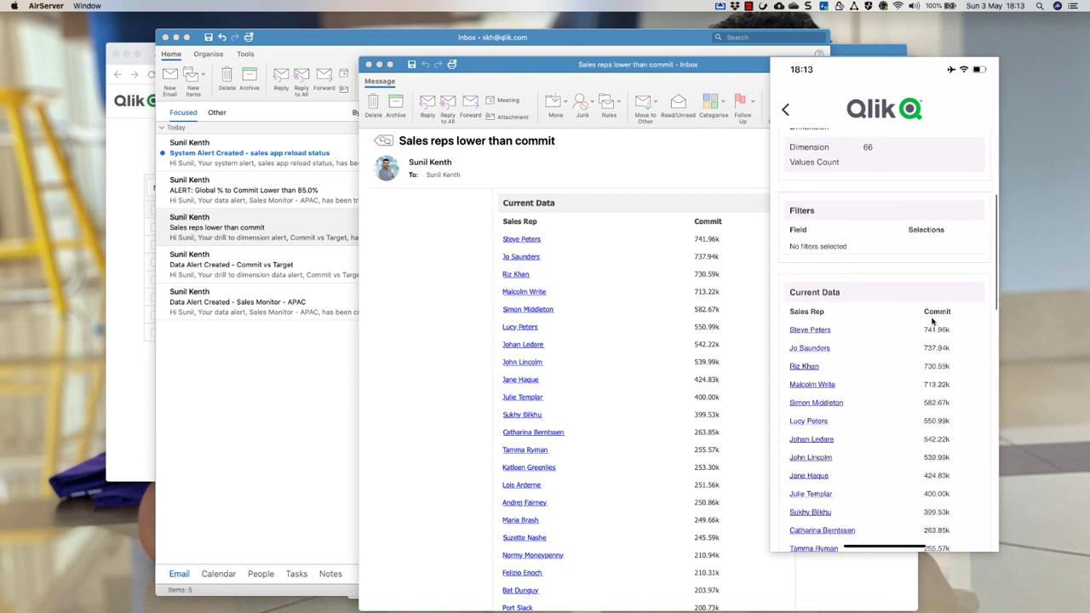
scroll(933, 321, down, 2)
scroll(932, 321, up, 5)
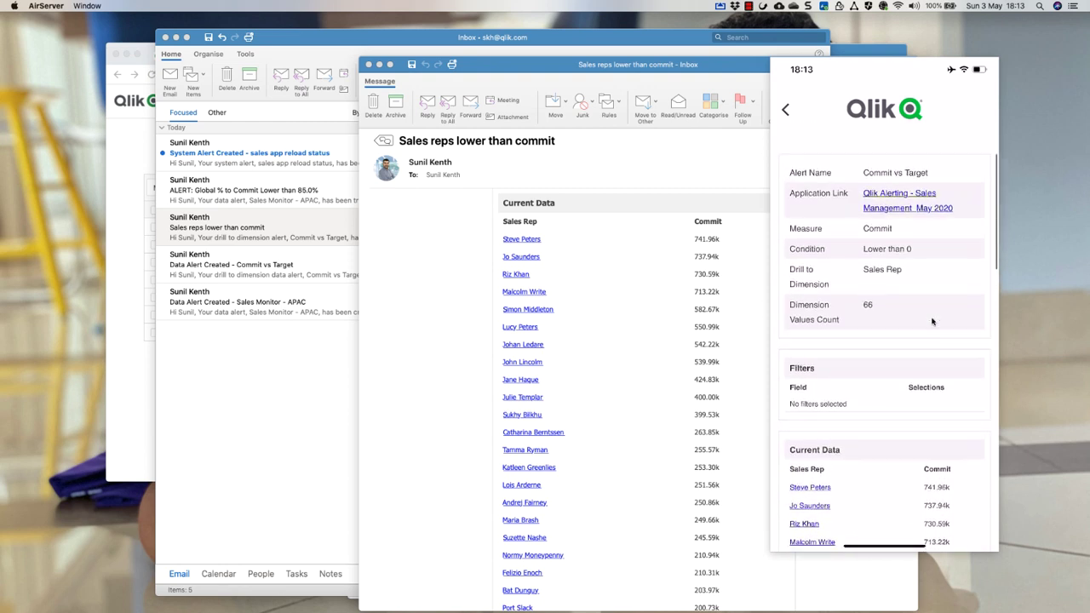
scroll(932, 321, up, 1)
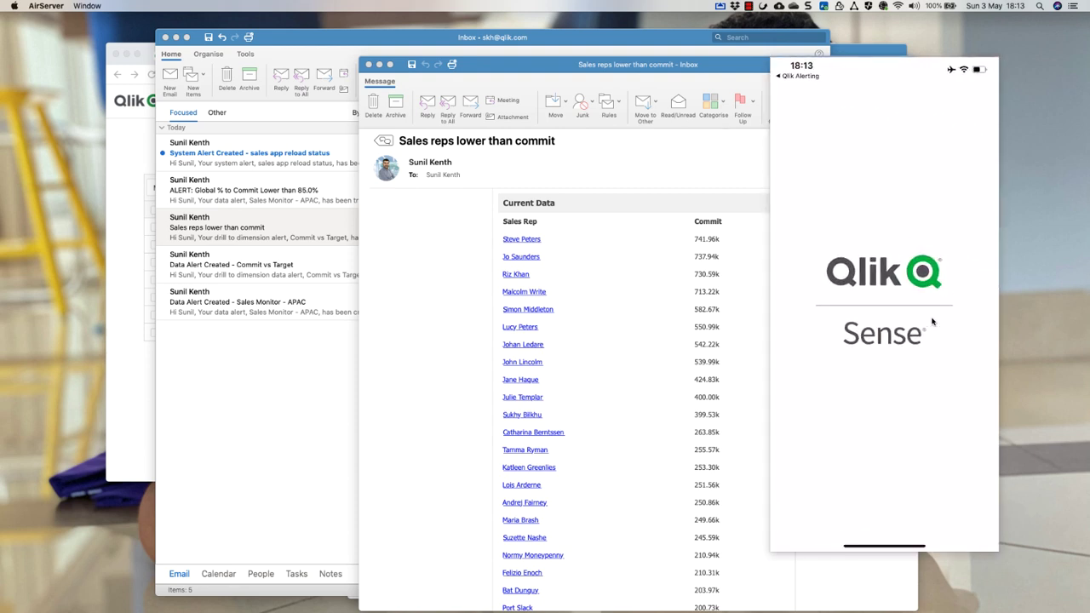